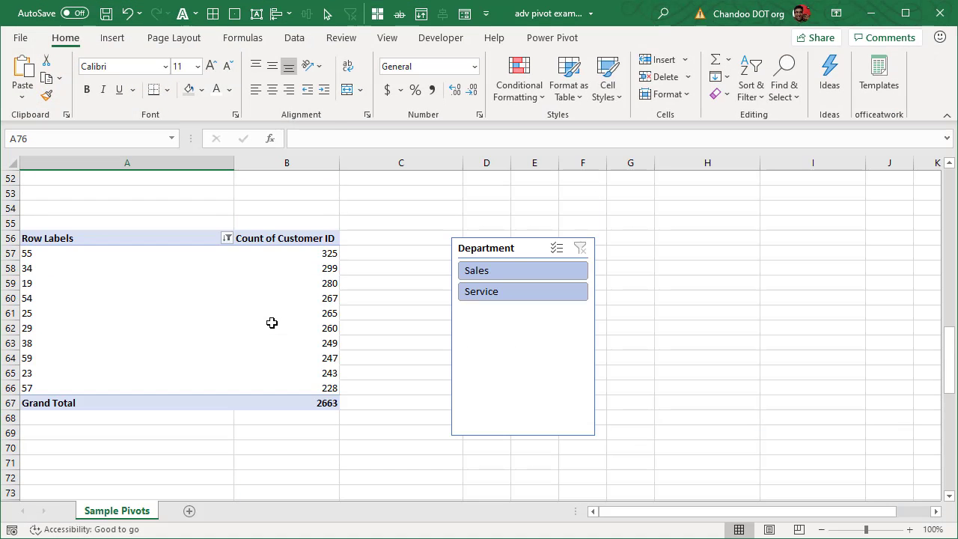
scroll(271, 322, down, 8)
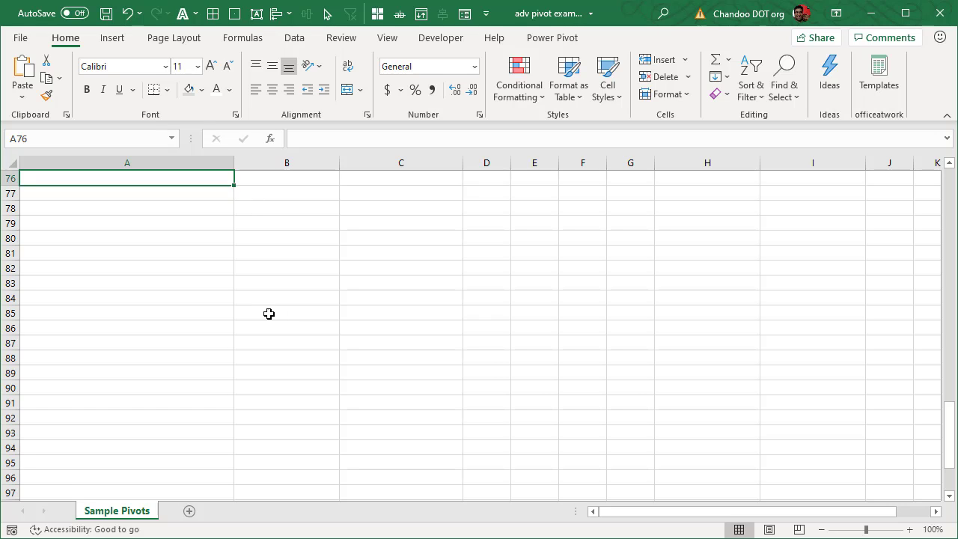
- Insert an empty PivotTable from the workbook's Data Model at A76 on Sample Pivots
scroll(269, 314, up, 2)
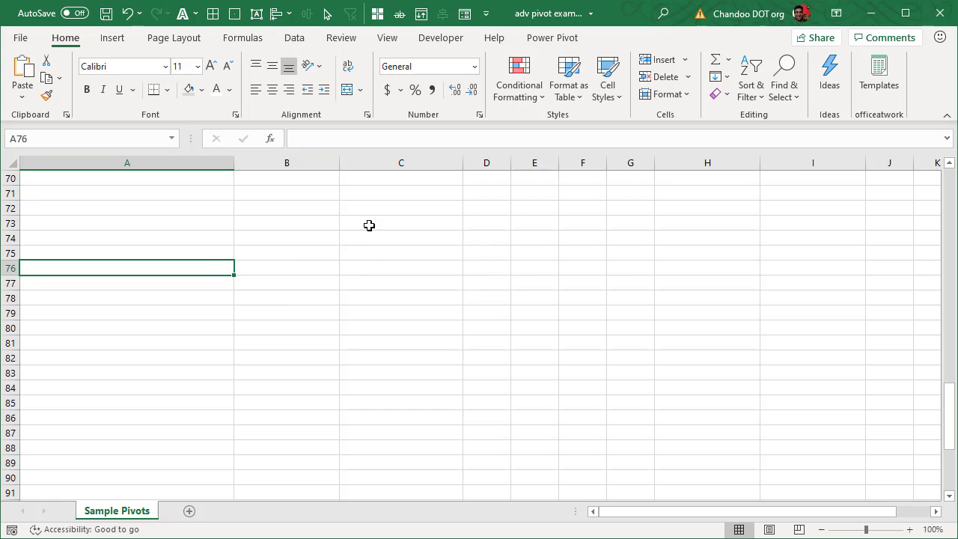
click(110, 37)
click(28, 71)
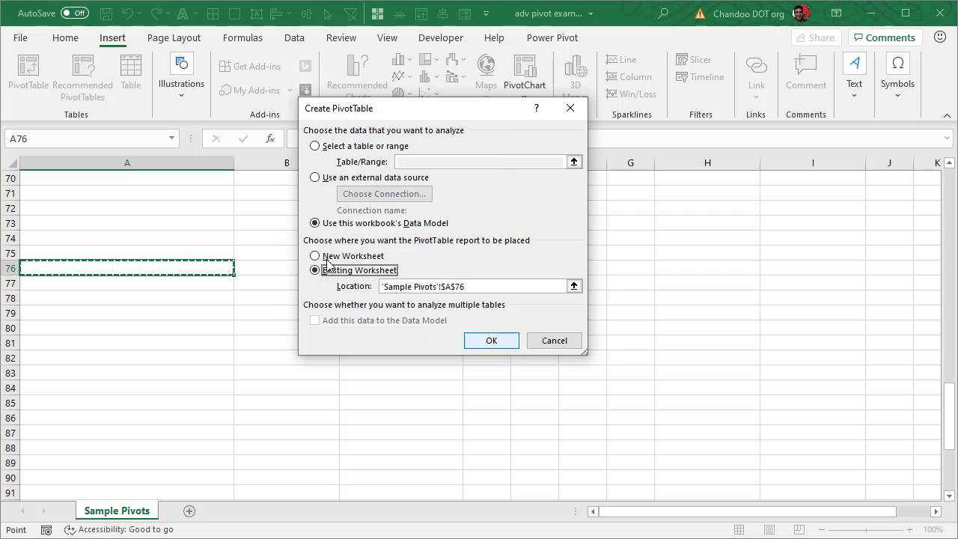
click(472, 341)
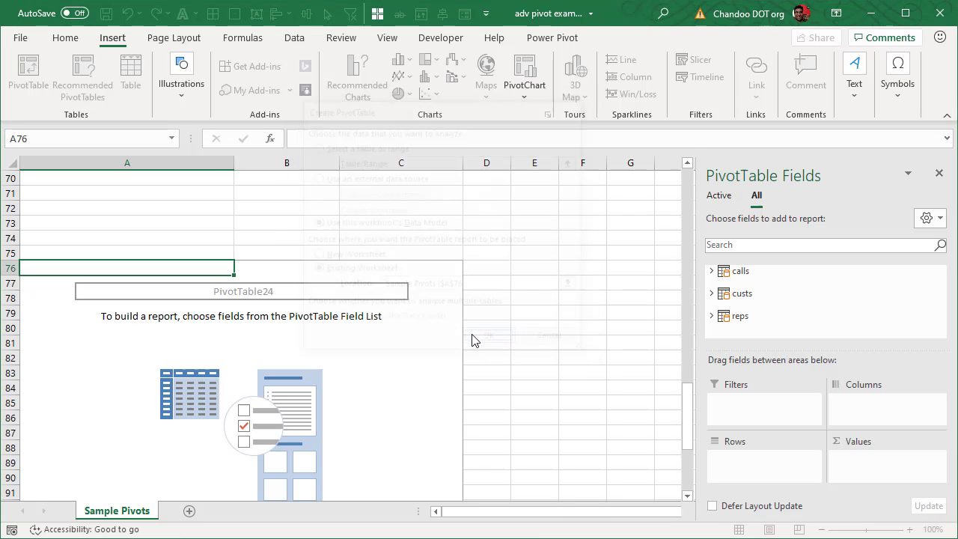
scroll(250, 306, down, 3)
scroll(235, 306, up, 3)
scroll(427, 312, down, 6)
scroll(427, 327, up, 5)
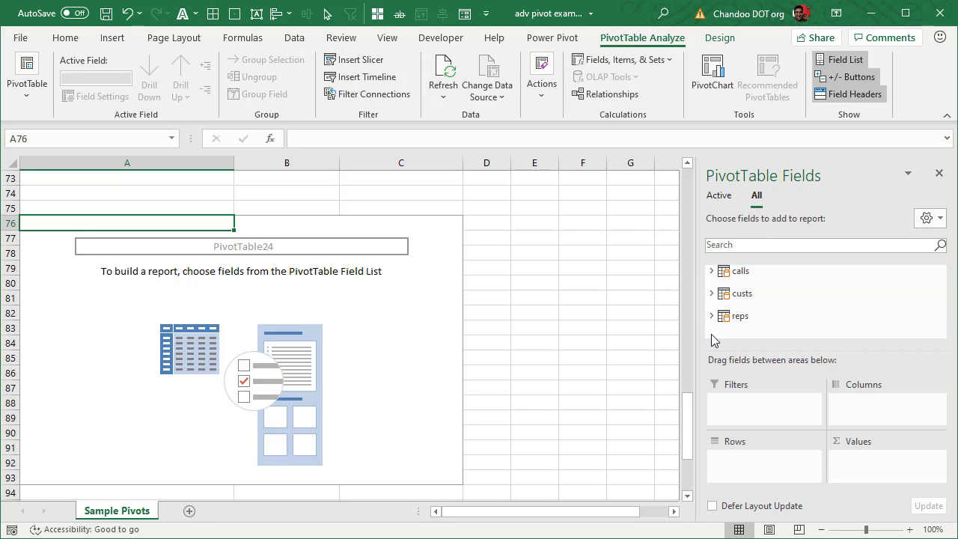
- Put custs Gender in Rows and calls Customer ID in Values, giving Female 3420, Male 3670, Unknown 907
click(711, 294)
drag(759, 299, 771, 477)
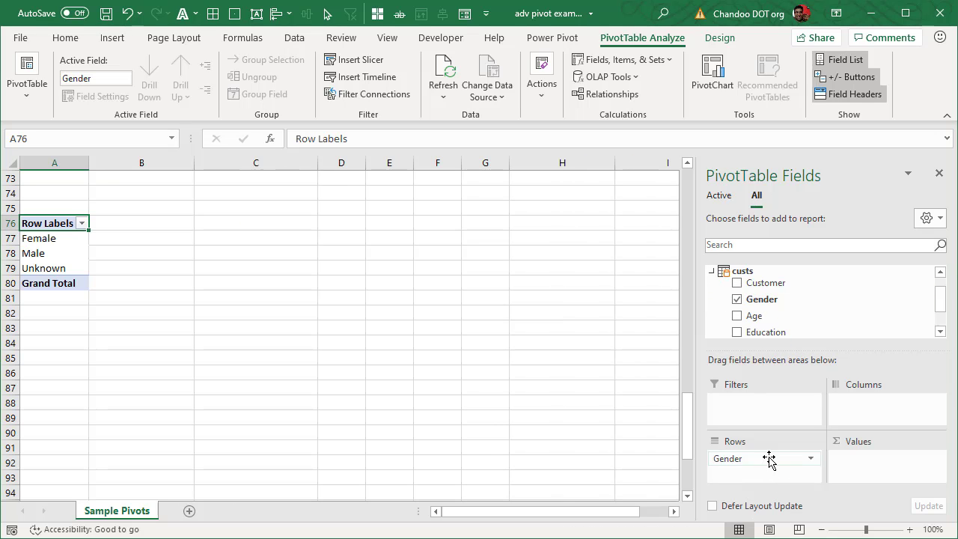
click(712, 273)
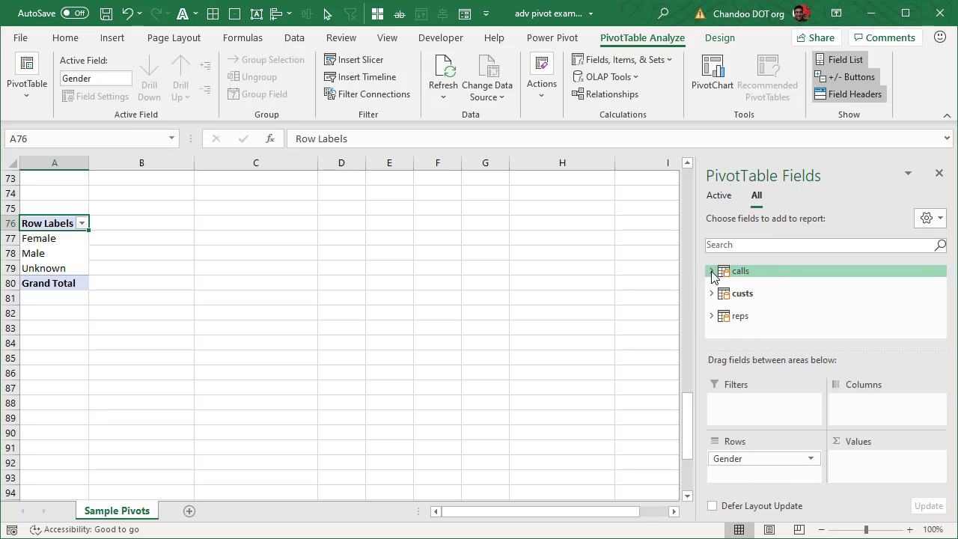
click(712, 273)
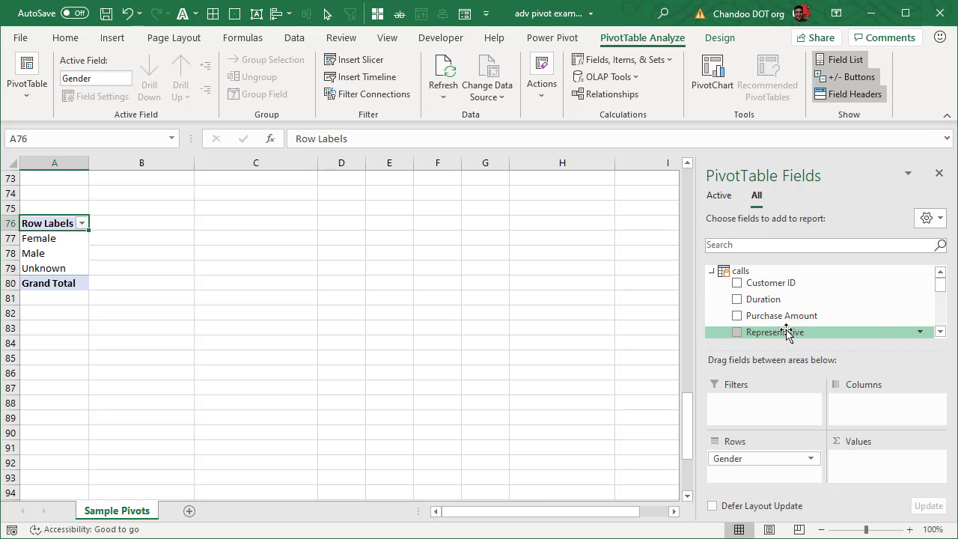
drag(755, 282, 853, 467)
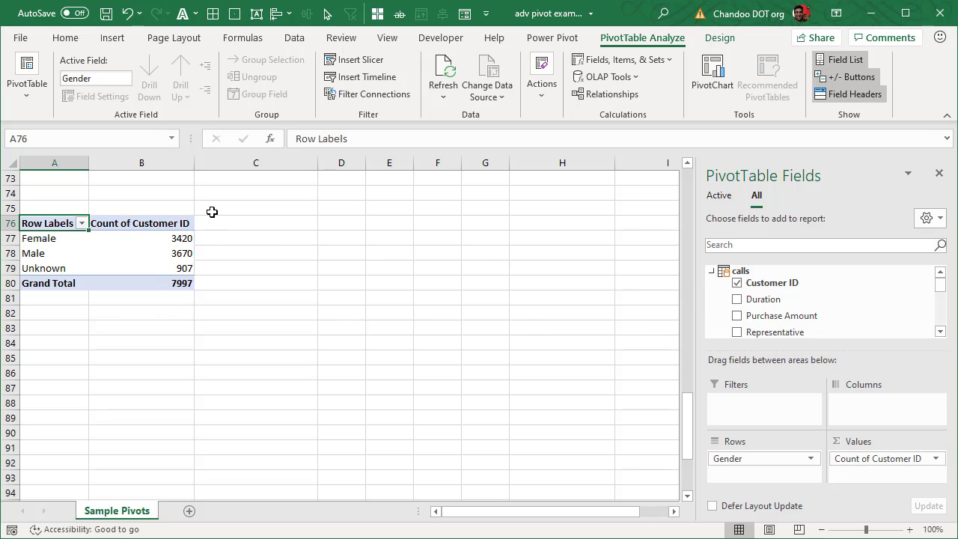
click(184, 238)
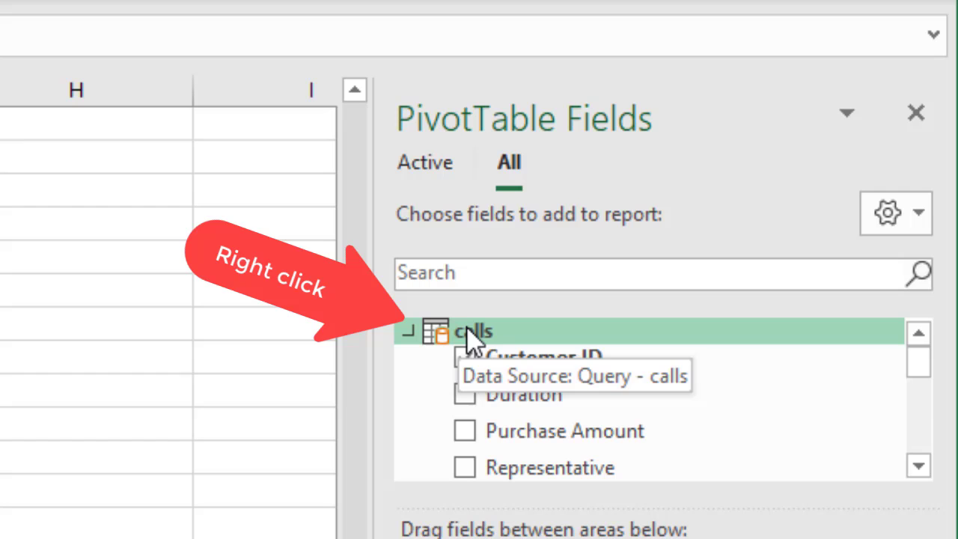
- Add a new measure to the calls table named Count of Calls
right_click(716, 277)
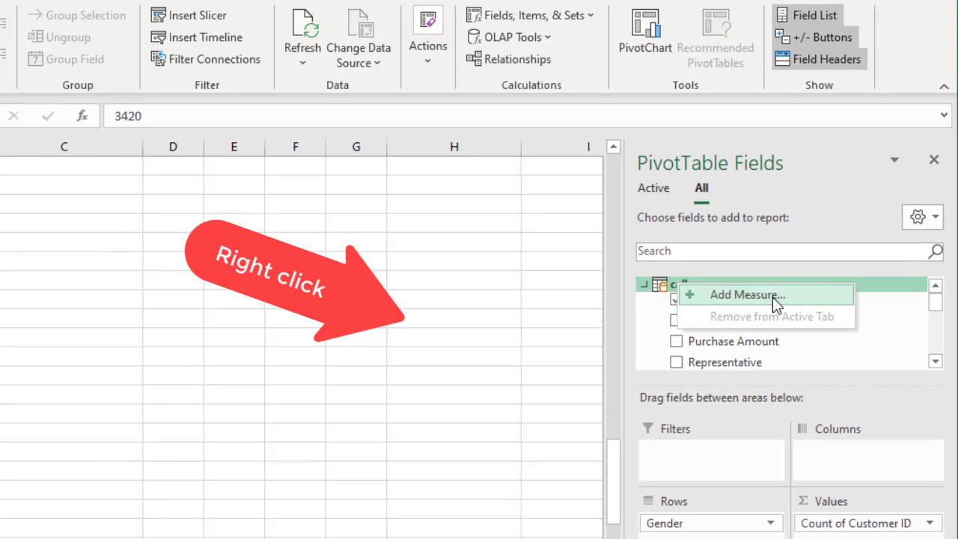
click(539, 358)
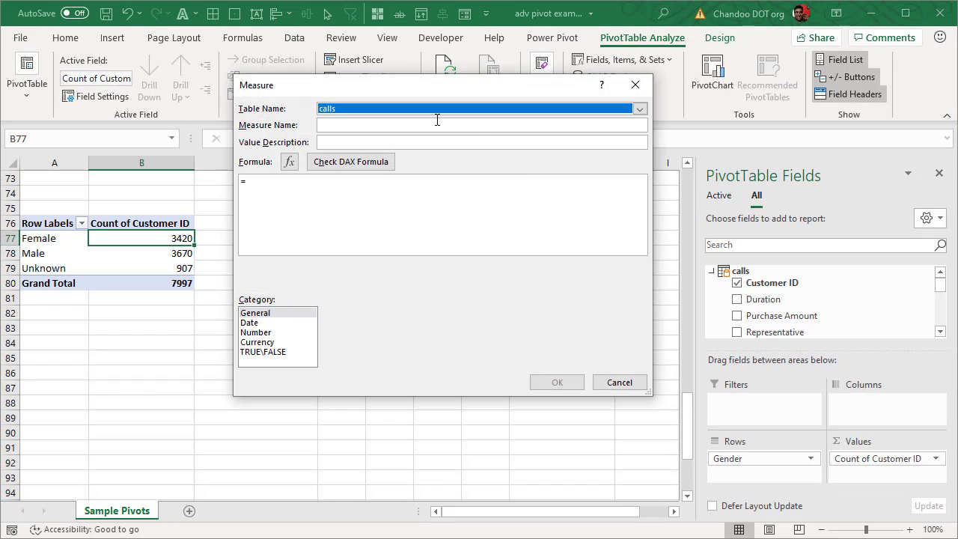
drag(438, 91, 525, 134)
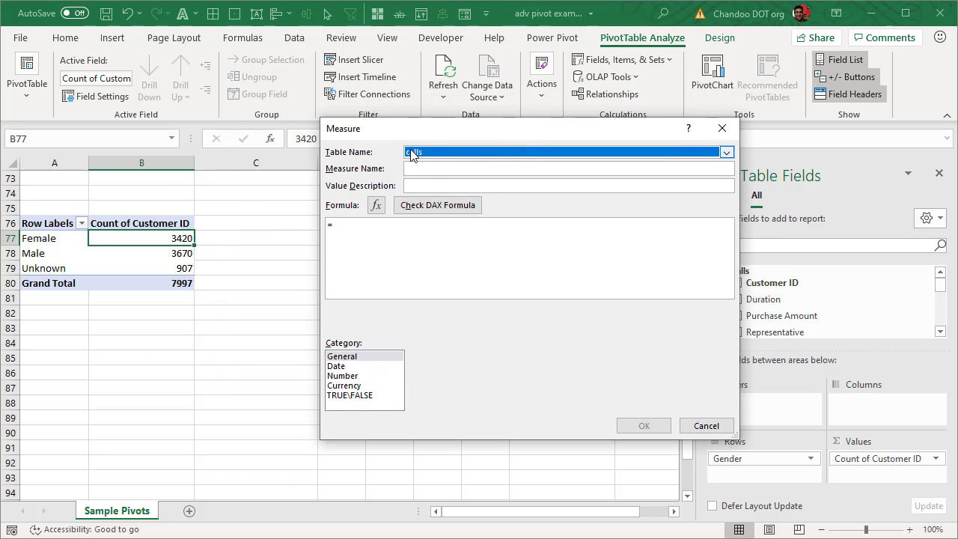
click(434, 169)
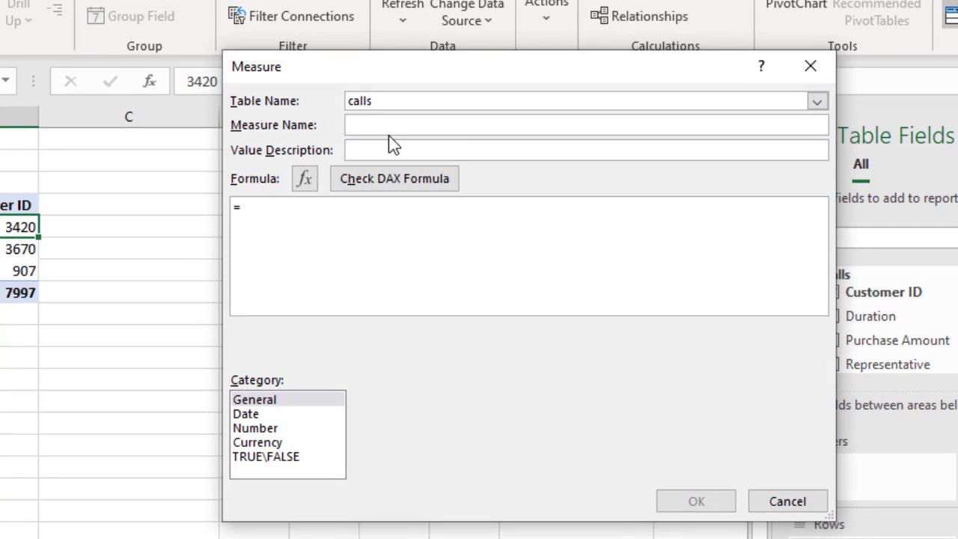
text(Num)
key(BackSpace)
key(BackSpace)
key(BackSpace)
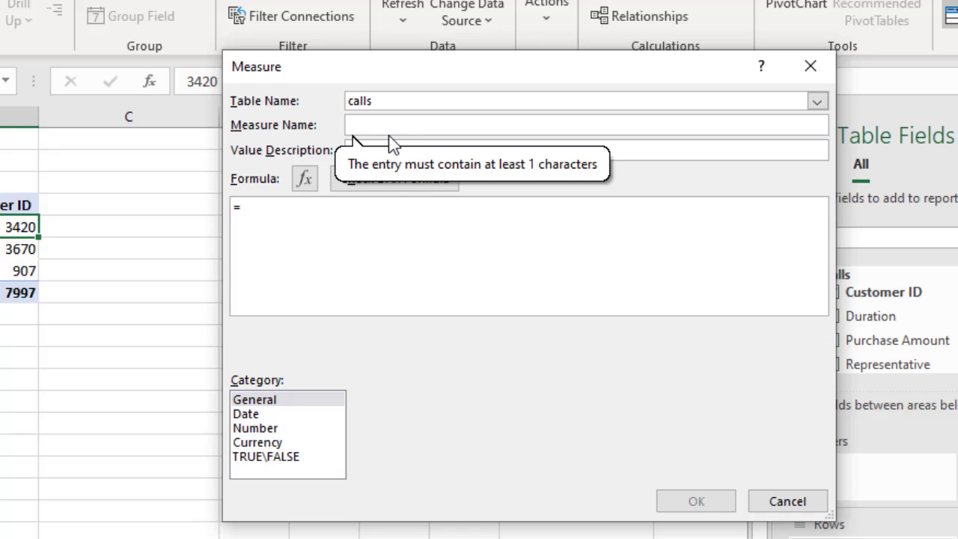
text(Count of )
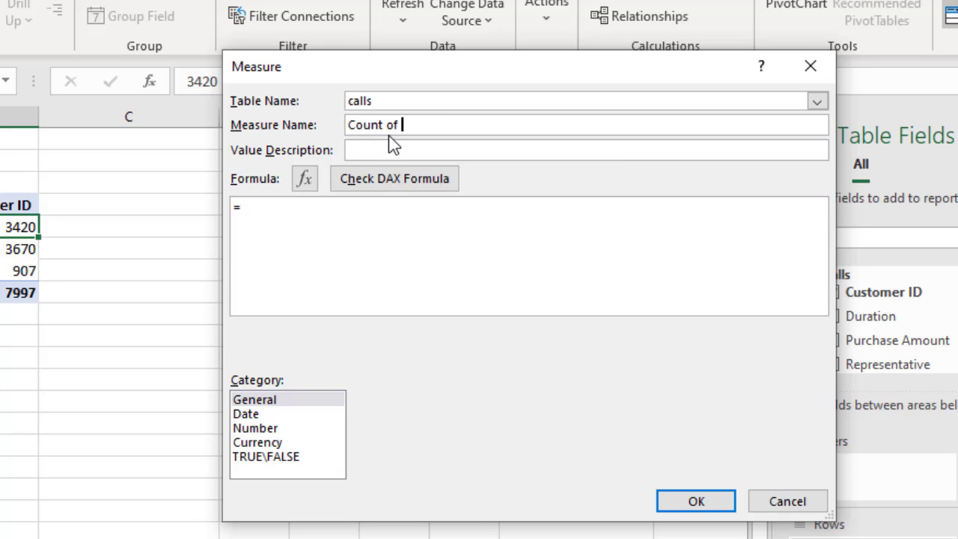
text(Calls)
- Enter the measure formula =COUNTROWS(calls)
text(count)
text(rows)
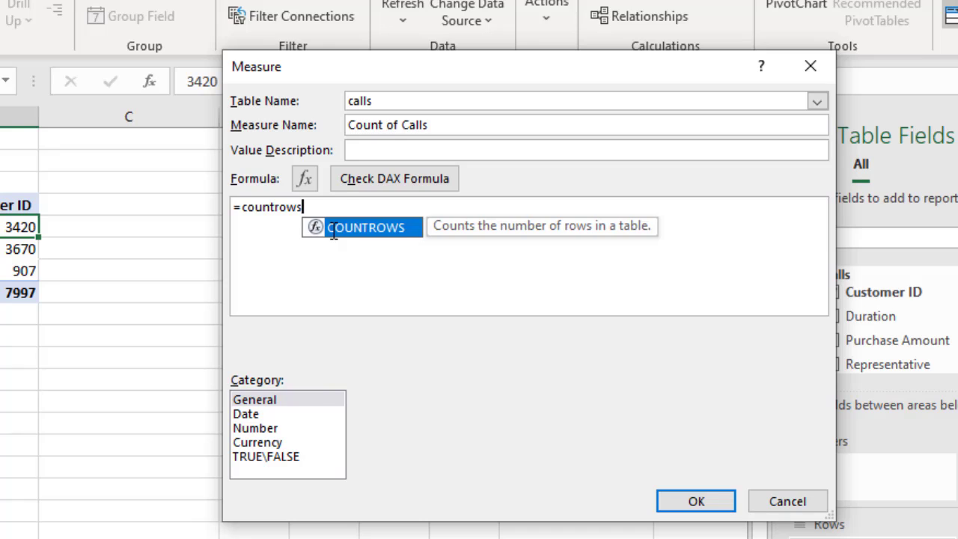
key(Tab)
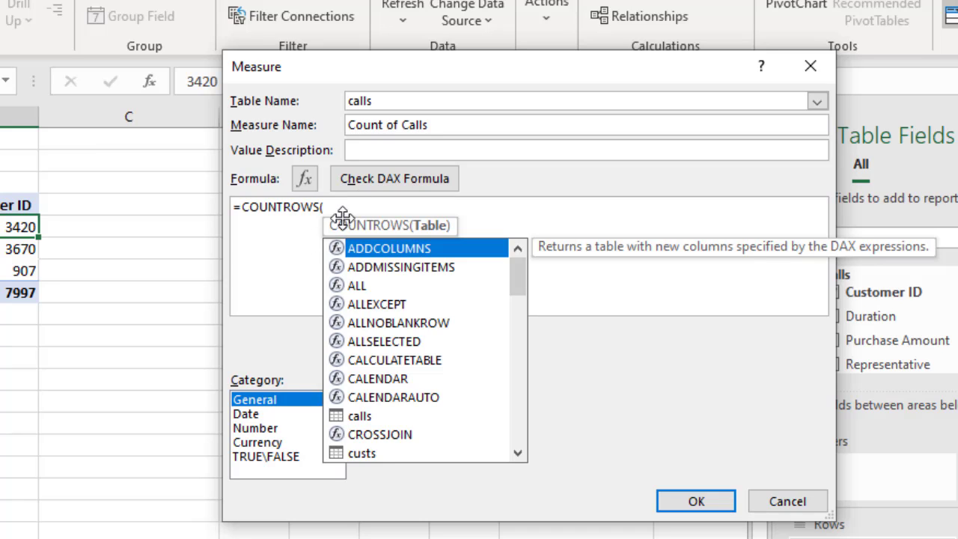
text(calls)
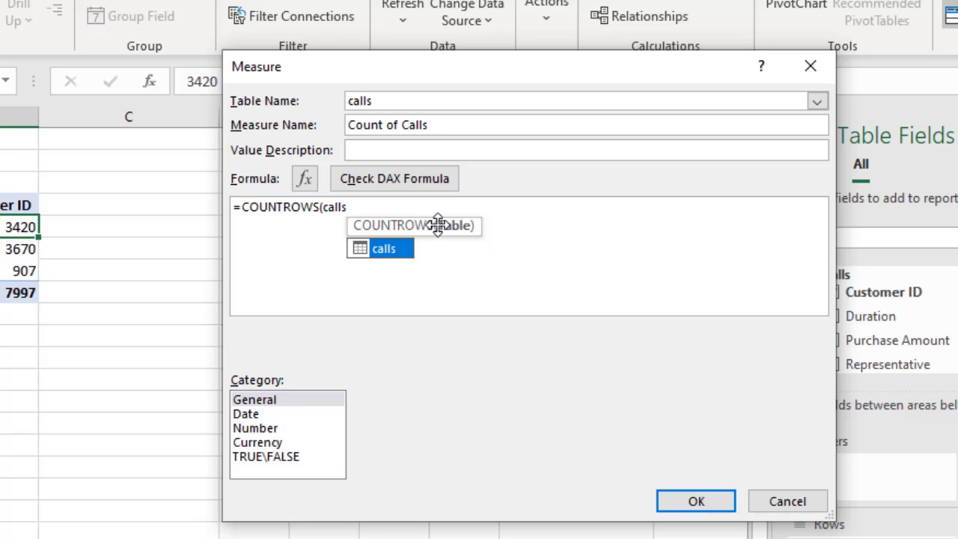
text())
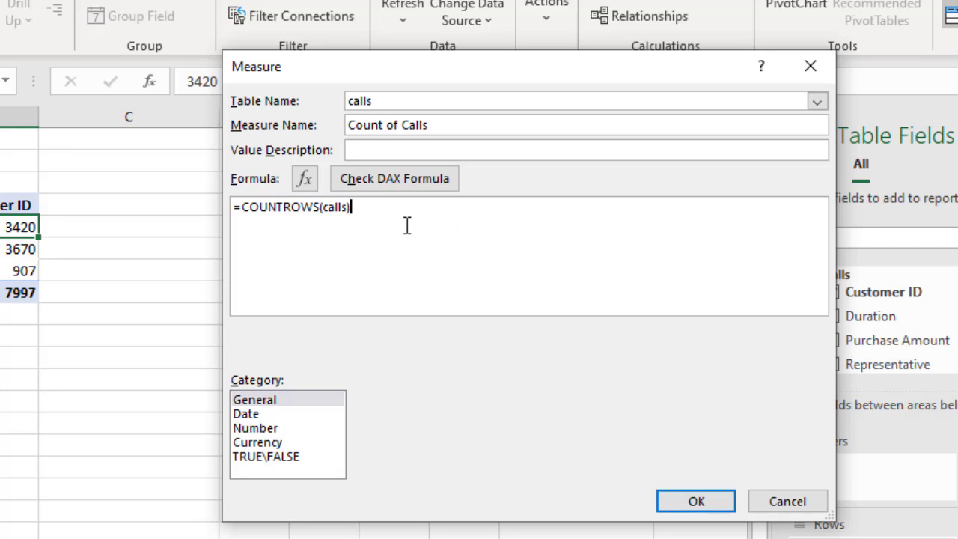
scroll(406, 224, up, 3)
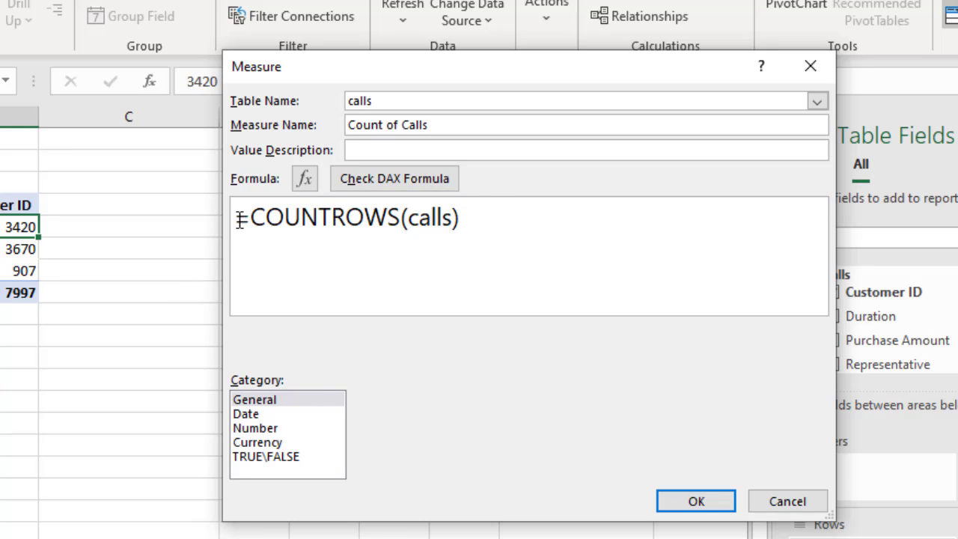
drag(238, 217, 556, 224)
click(329, 253)
drag(251, 218, 309, 234)
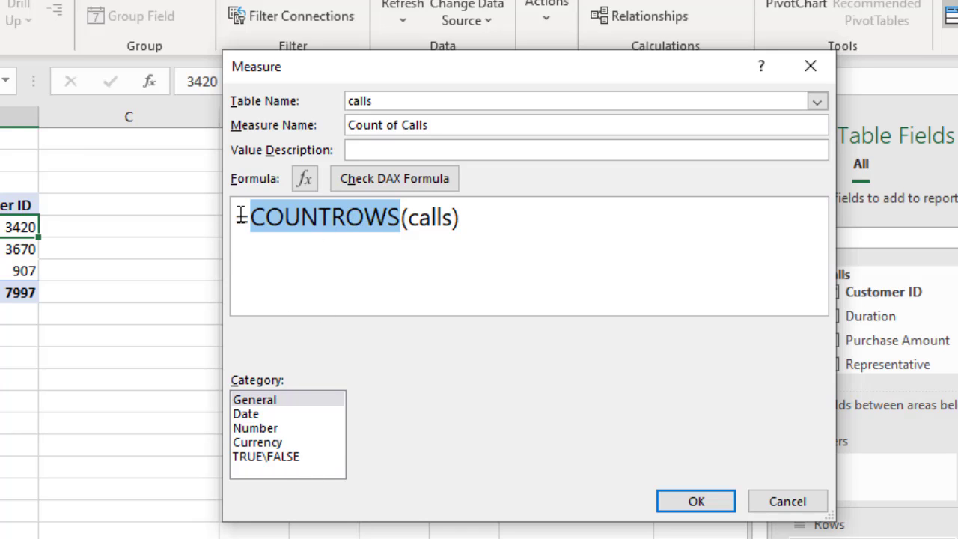
drag(237, 217, 473, 217)
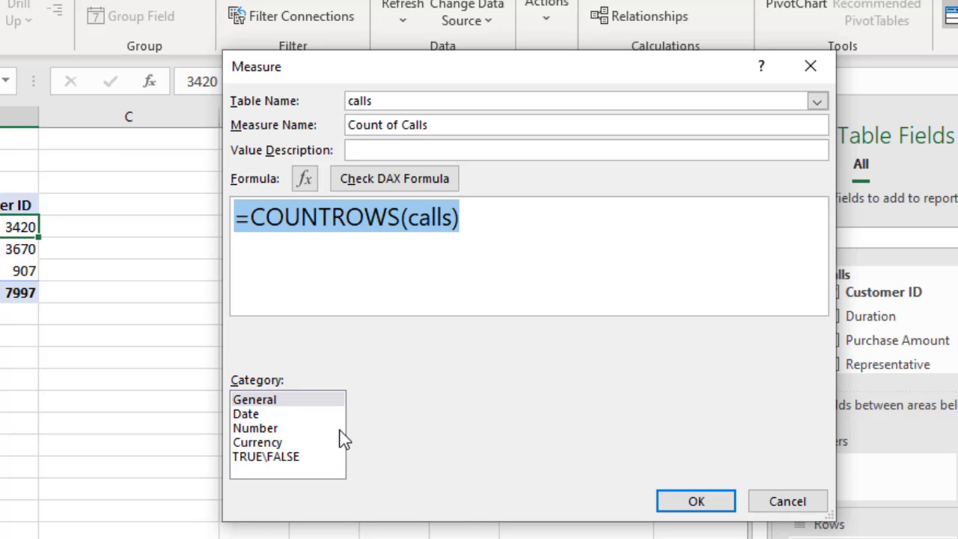
- Format Count of Calls as a Whole Number with a 1000 separator
click(289, 428)
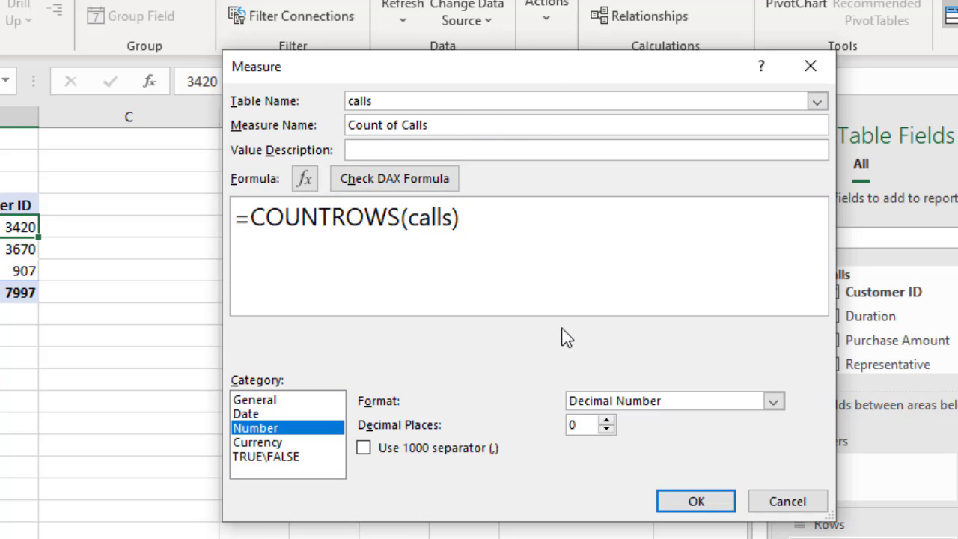
drag(521, 222, 133, 231)
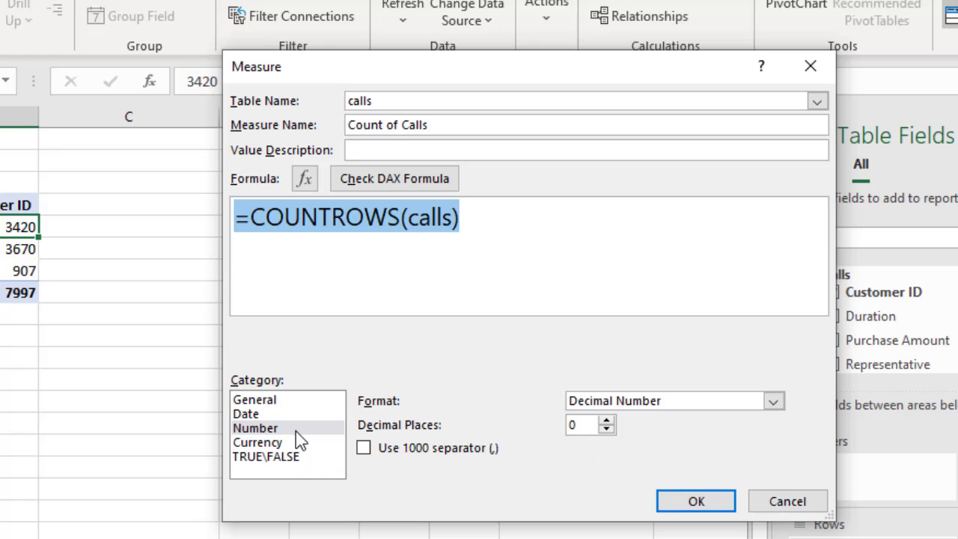
click(656, 410)
click(635, 446)
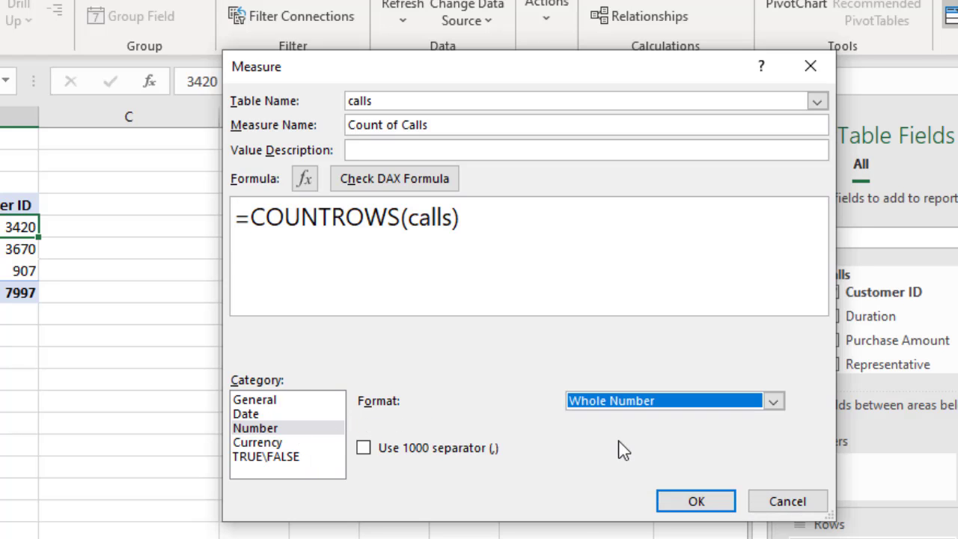
click(420, 451)
- Save the Count of Calls measure and bring it into view in the field list
click(696, 500)
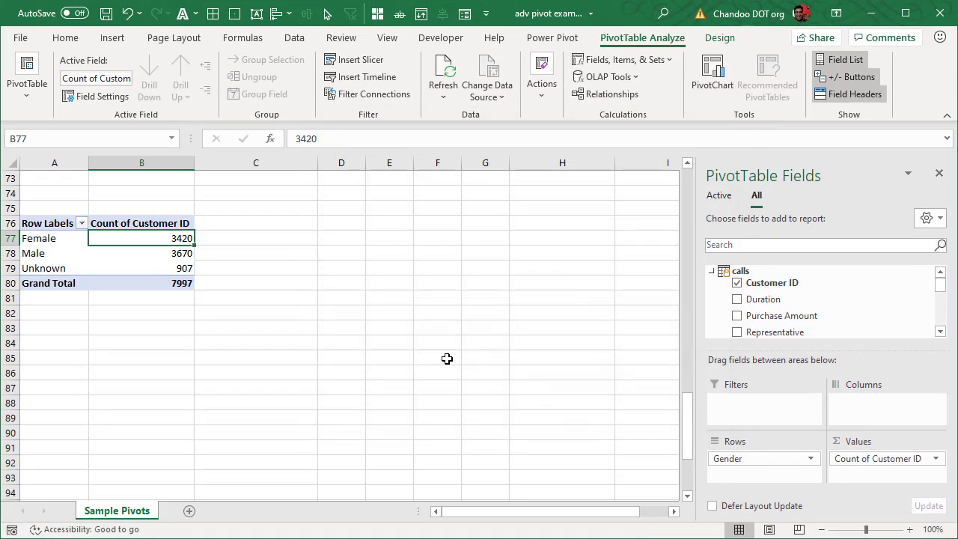
click(940, 331)
click(940, 332)
click(940, 332)
drag(940, 297, 945, 317)
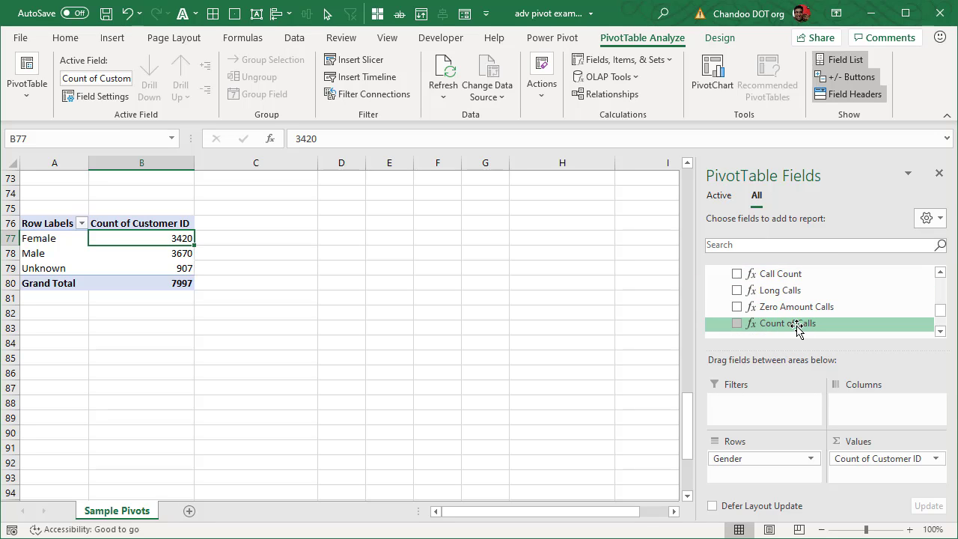
- Replace Count of Customer ID with Count of Calls in Values: 3,420, 3,670, 907, total 7,997
drag(796, 327, 312, 284)
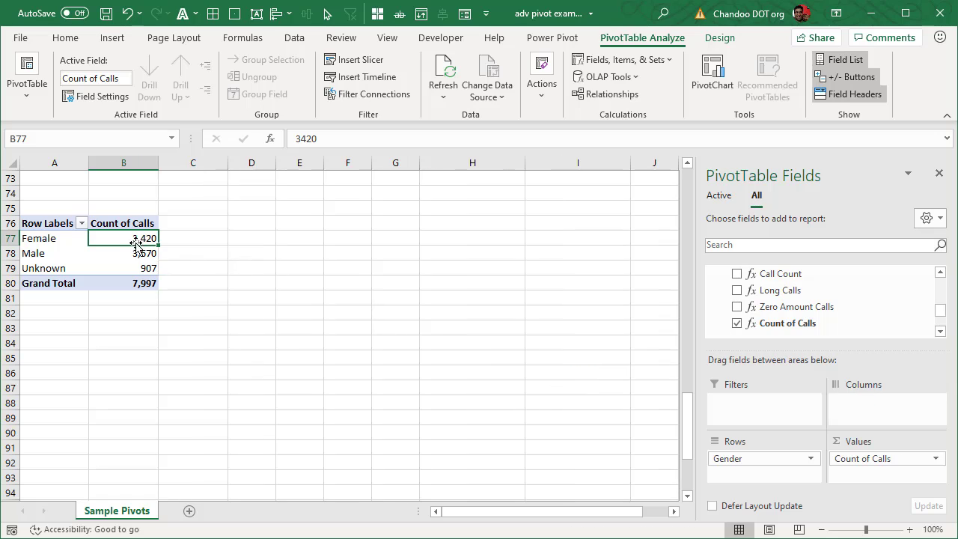
drag(137, 243, 142, 262)
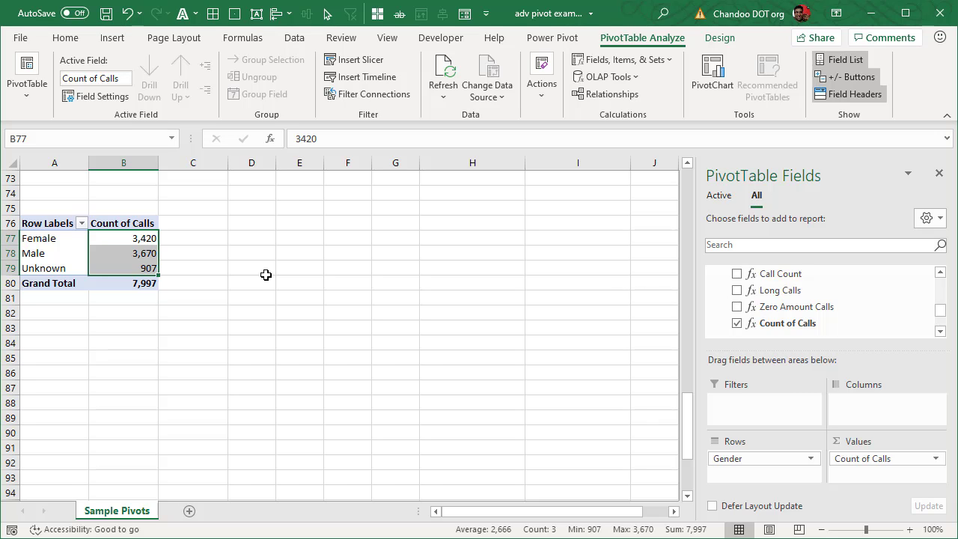
click(245, 267)
click(119, 240)
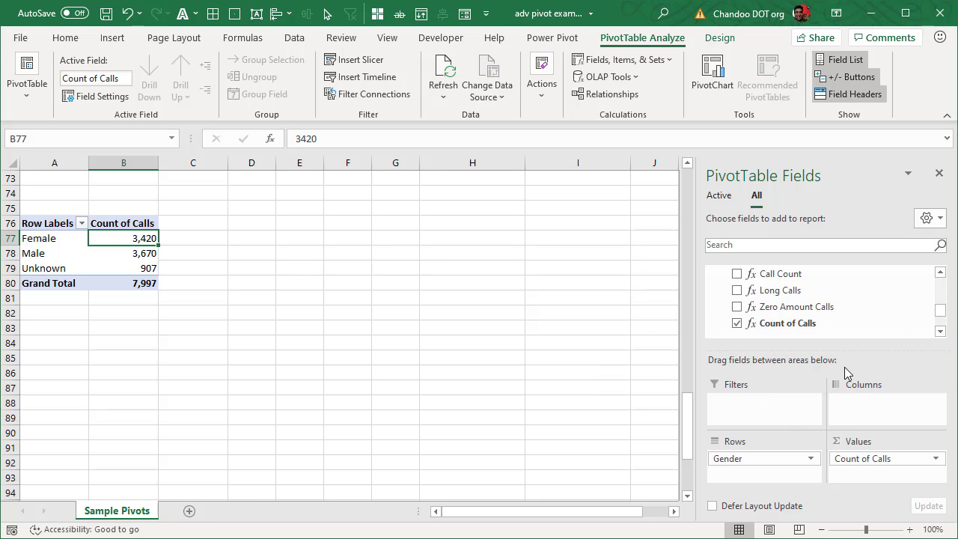
- Add a new measure to the calls table named Total Amount
scroll(917, 329, up, 4)
scroll(917, 329, up, 1)
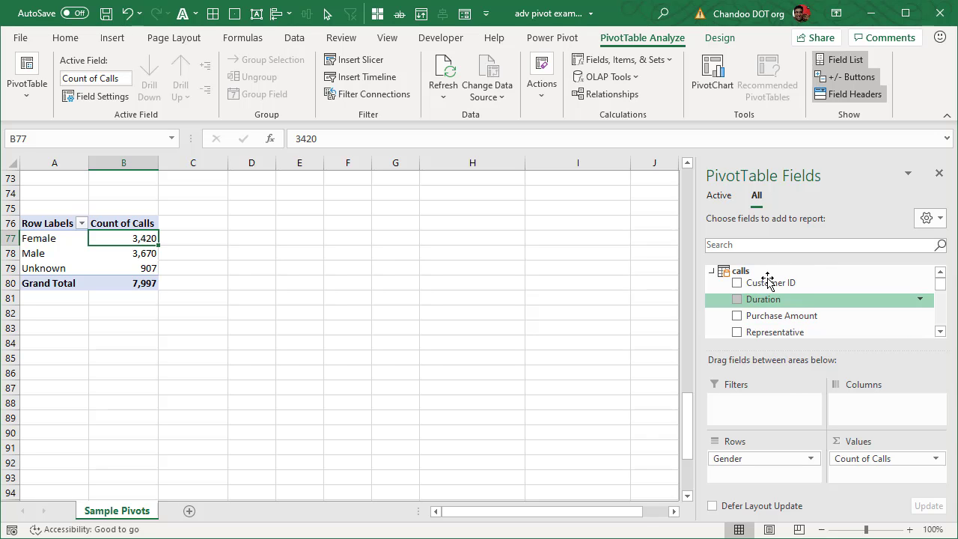
right_click(736, 271)
click(798, 289)
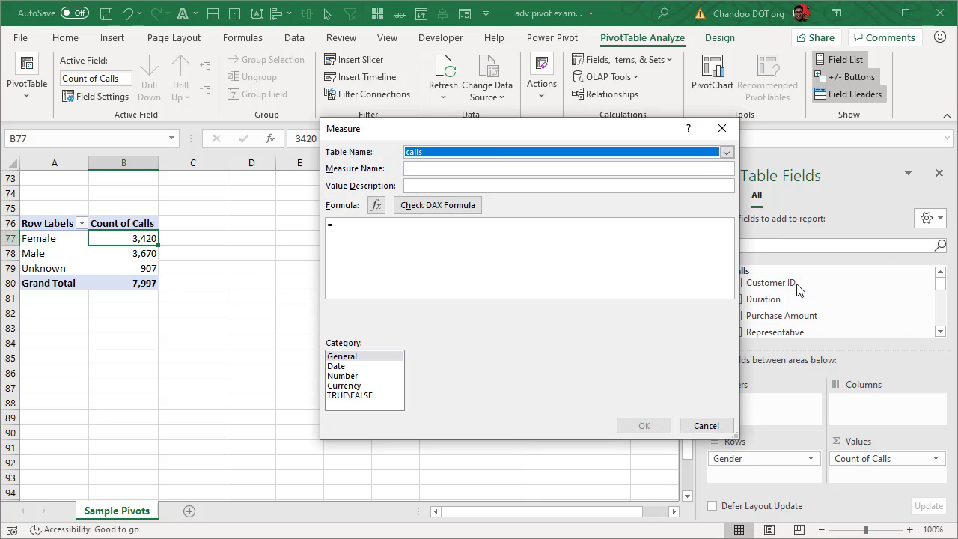
click(499, 172)
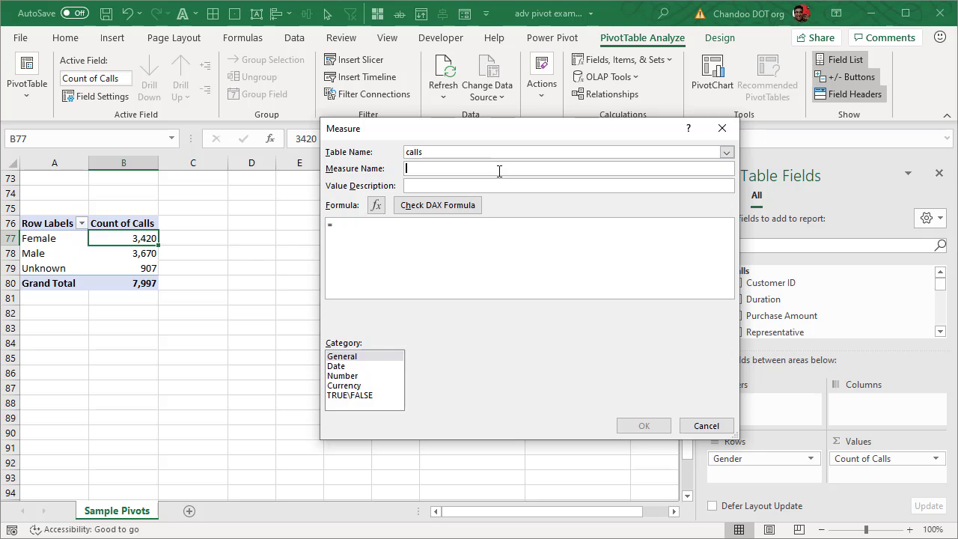
text(Toa)
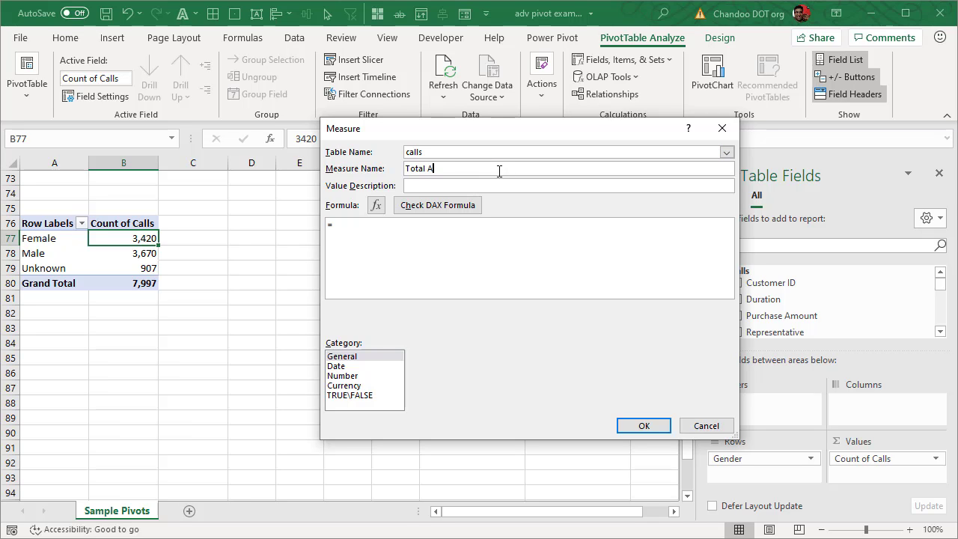
- Enter the Total Amount formula =sum(calls[Purchase Amount])
click(420, 244)
text(sum)
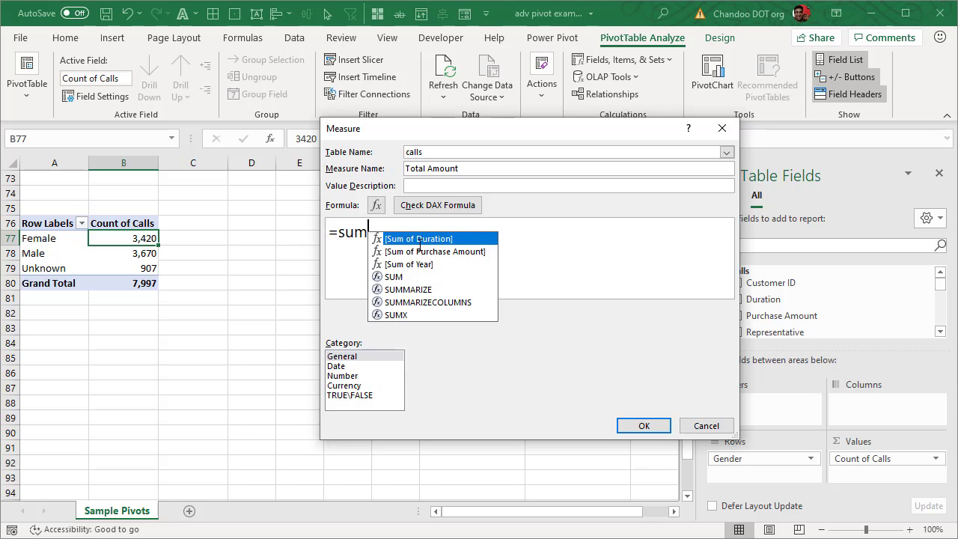
text((tota)
key(BackSpace)
key(BackSpace)
key(BackSpace)
key(BackSpace)
text(a)
key(BackSpace)
text(pu)
double_click(443, 253)
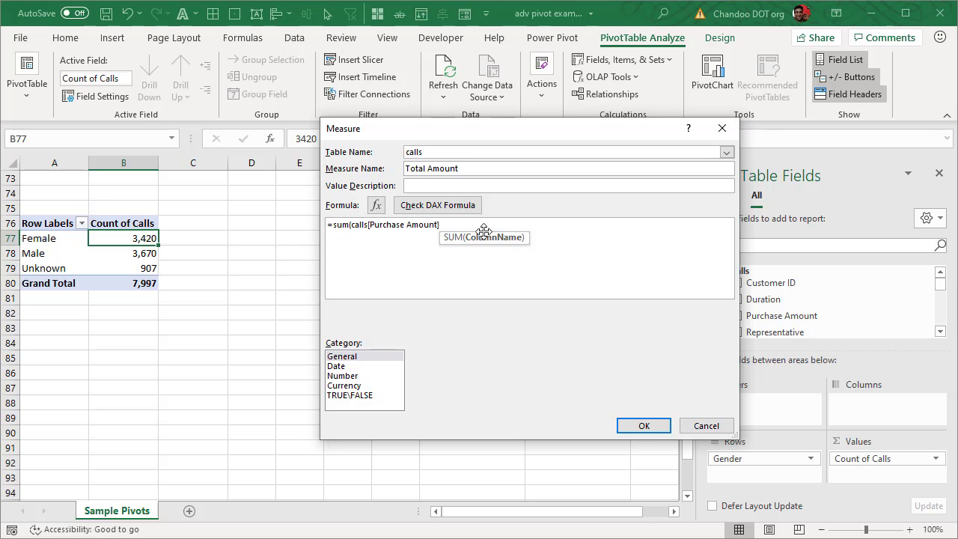
text())
scroll(483, 231, up, 3)
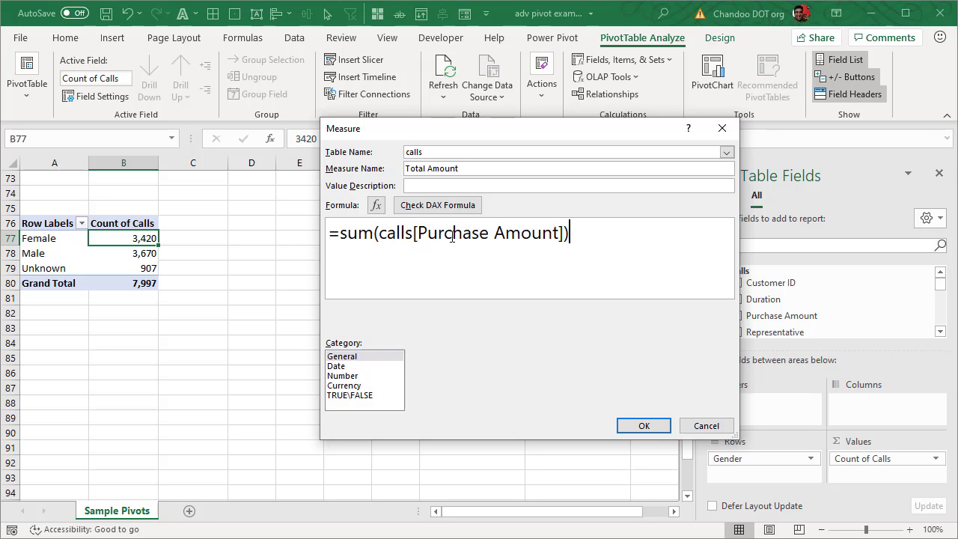
drag(341, 232, 373, 236)
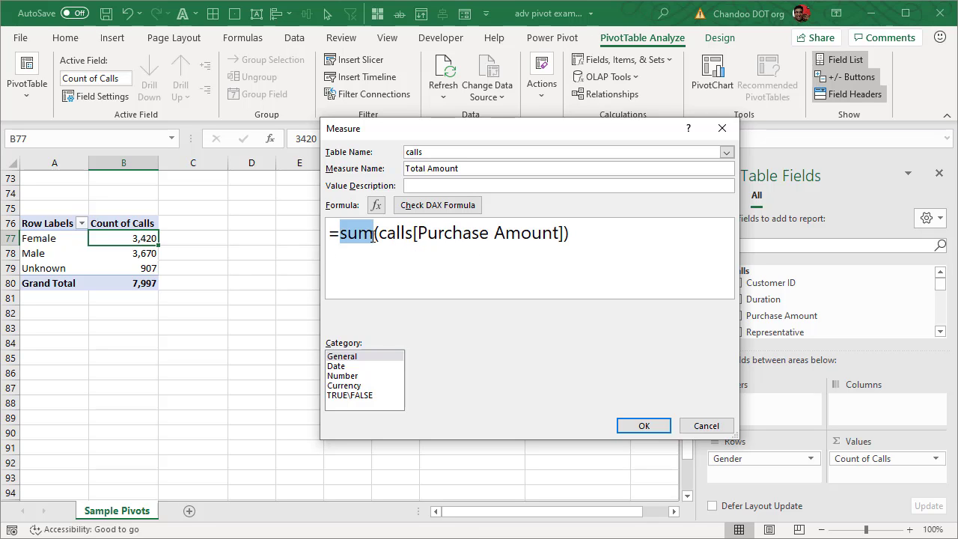
- Format Total Amount as Currency and save the measure
click(348, 386)
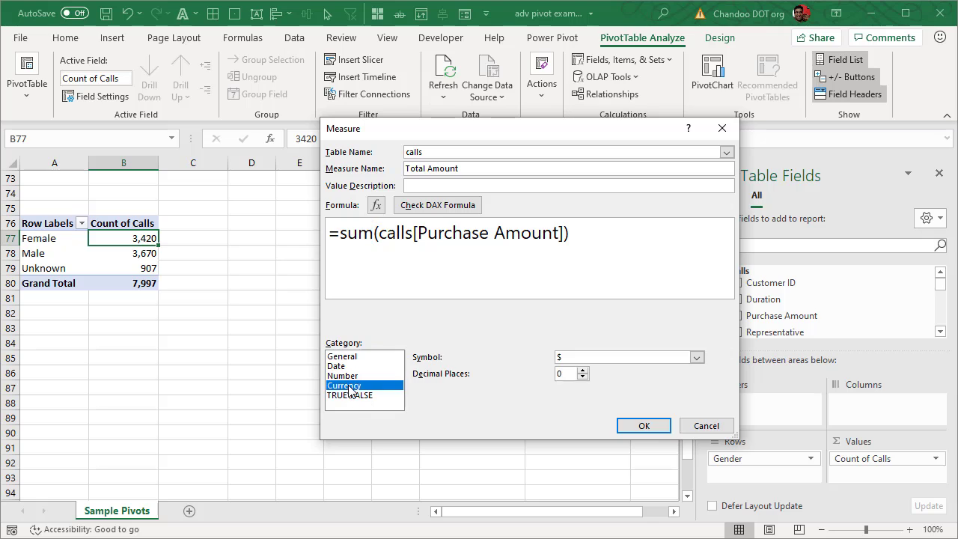
click(642, 426)
click(940, 332)
click(940, 332)
click(939, 332)
click(940, 332)
- Add Total Amount to Values: $421,940, $446,035, $113,210, total $981,185
click(939, 332)
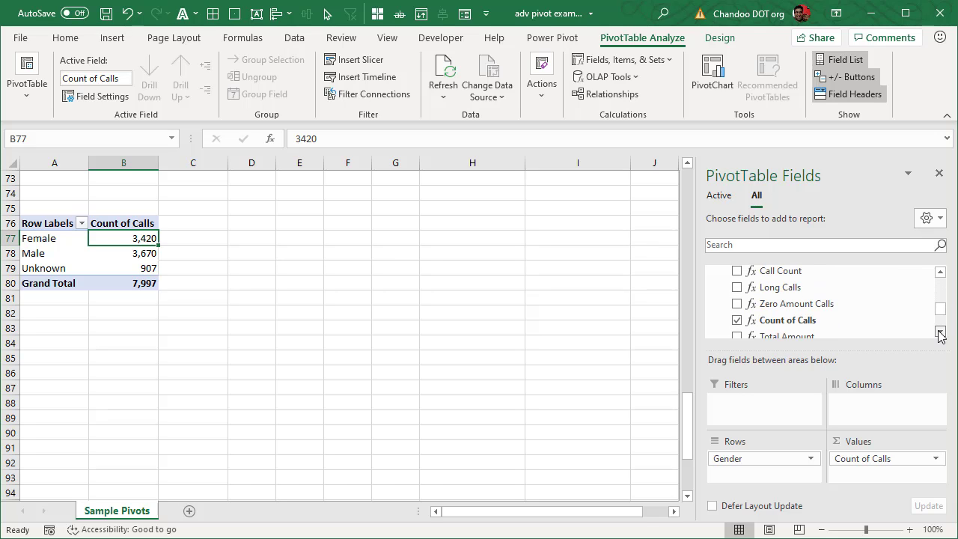
click(736, 336)
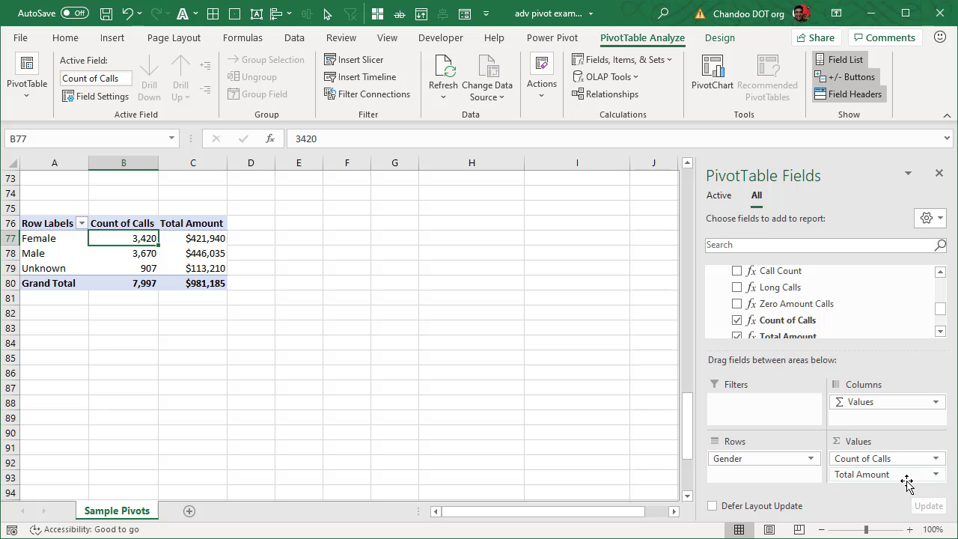
drag(944, 312, 936, 271)
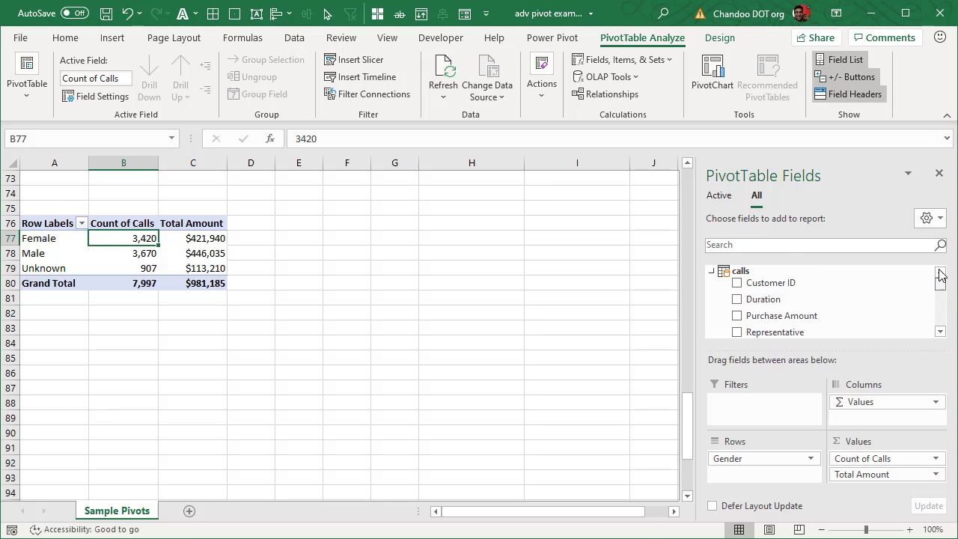
- Add a new measure to the calls table named Amount per call
right_click(757, 271)
click(799, 279)
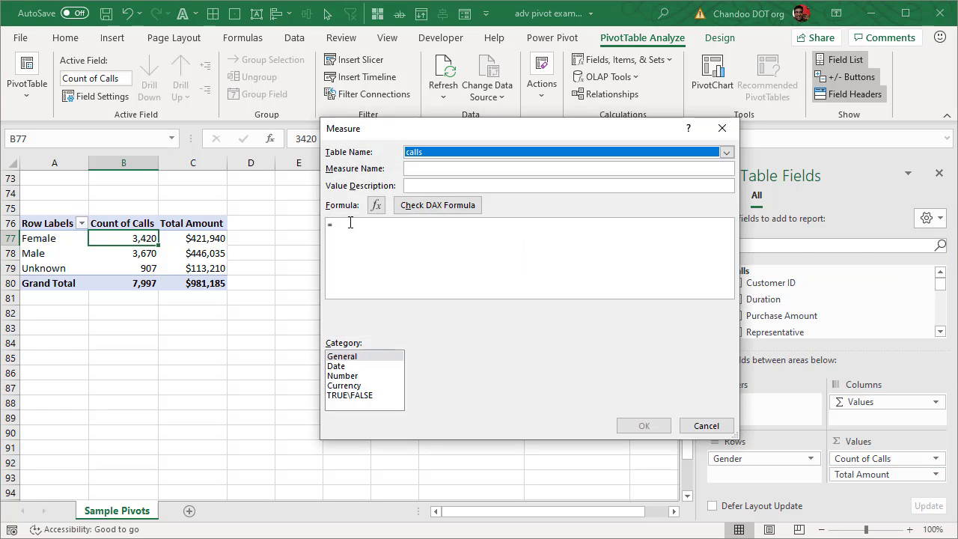
click(425, 168)
text(Amount per call)
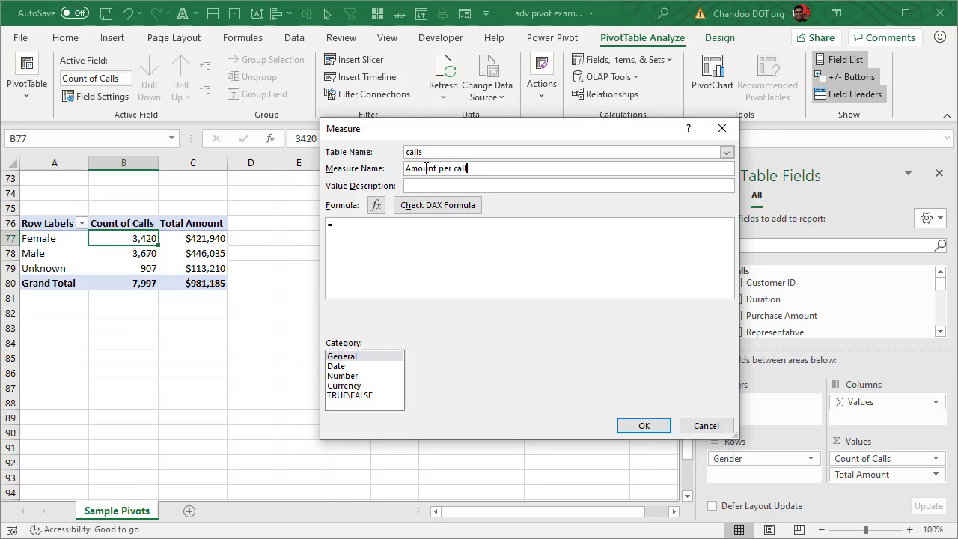
- Define Amount per call as =[Total Amount] / [Count of Calls] in currency with one decimal
click(426, 251)
text([tot)
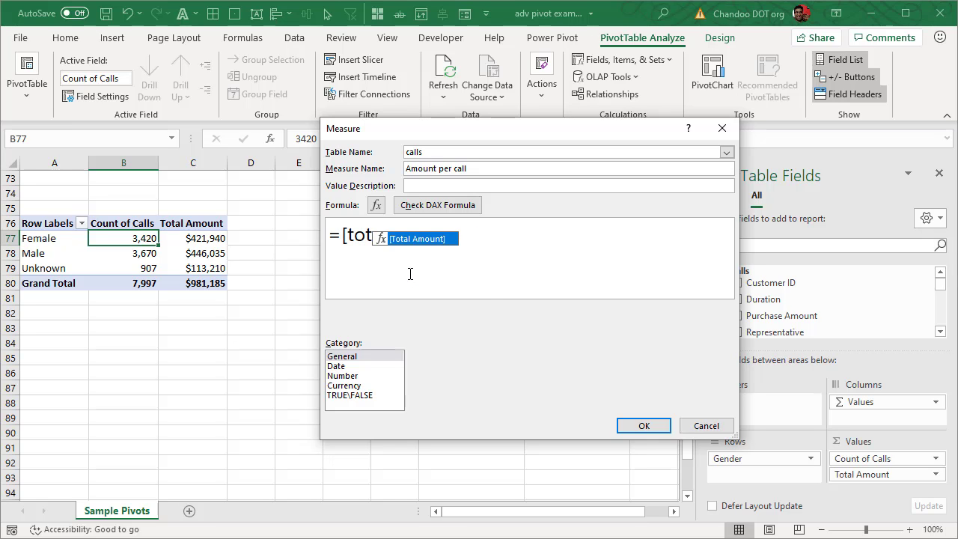
double_click(423, 238)
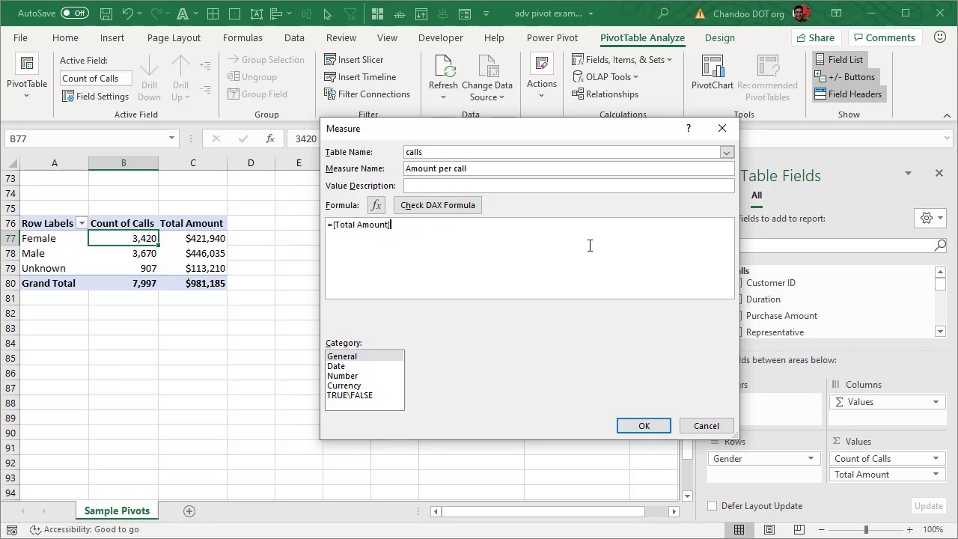
text(/ [)
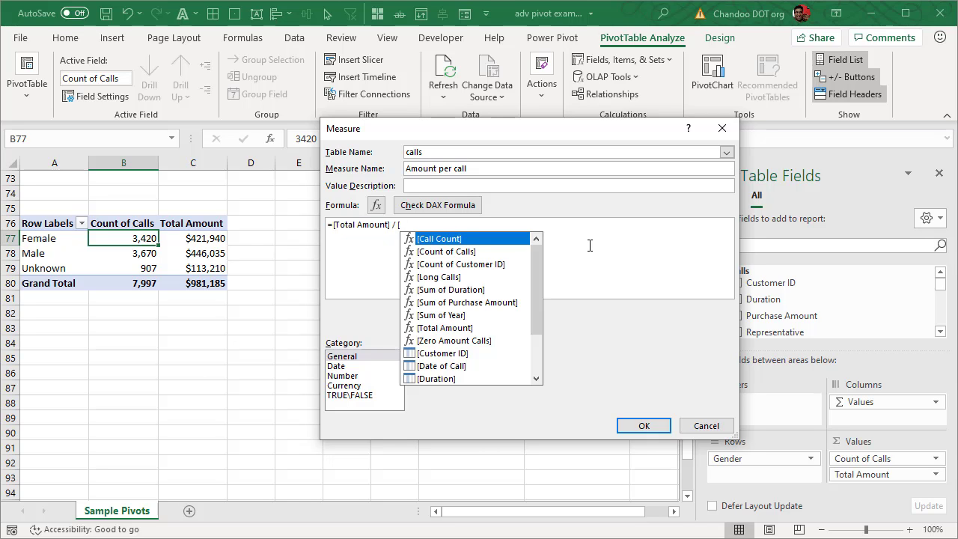
text(cou)
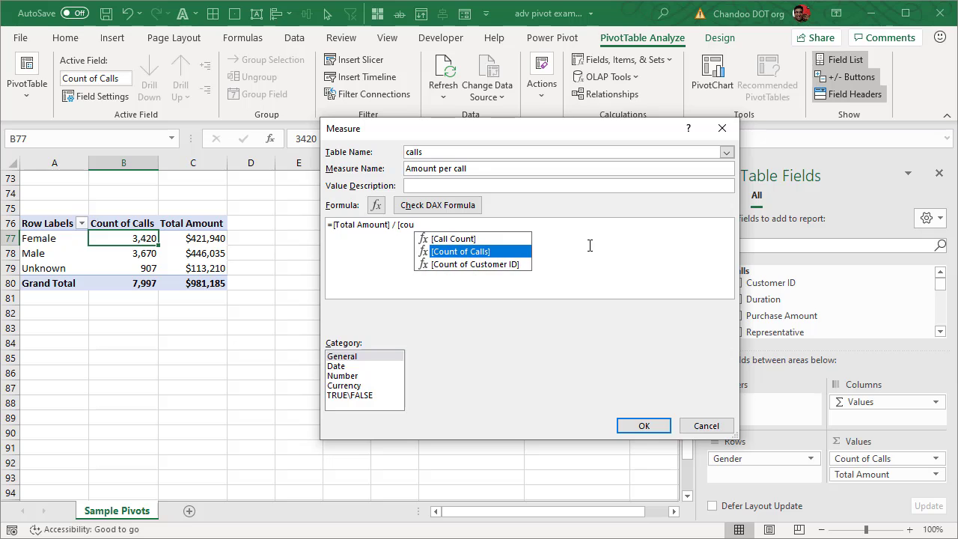
double_click(497, 254)
scroll(511, 238, up, 4)
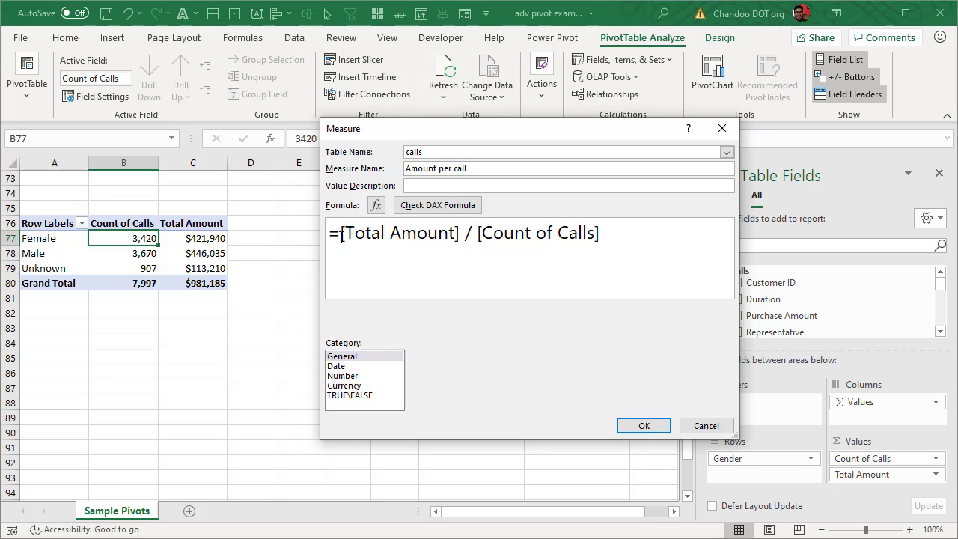
click(344, 386)
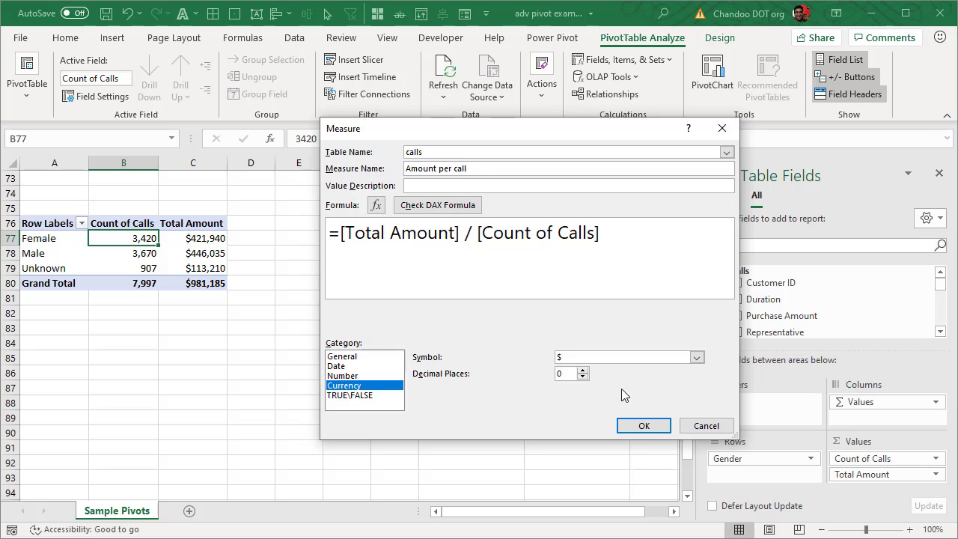
click(582, 371)
- Save the Amount per call measure and add it to the pivot's Values
click(643, 425)
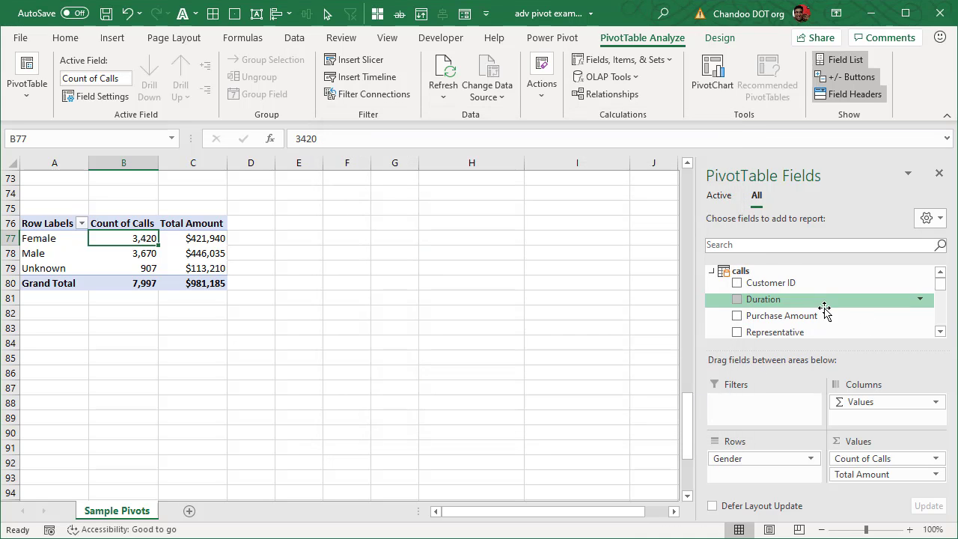
drag(941, 331, 941, 335)
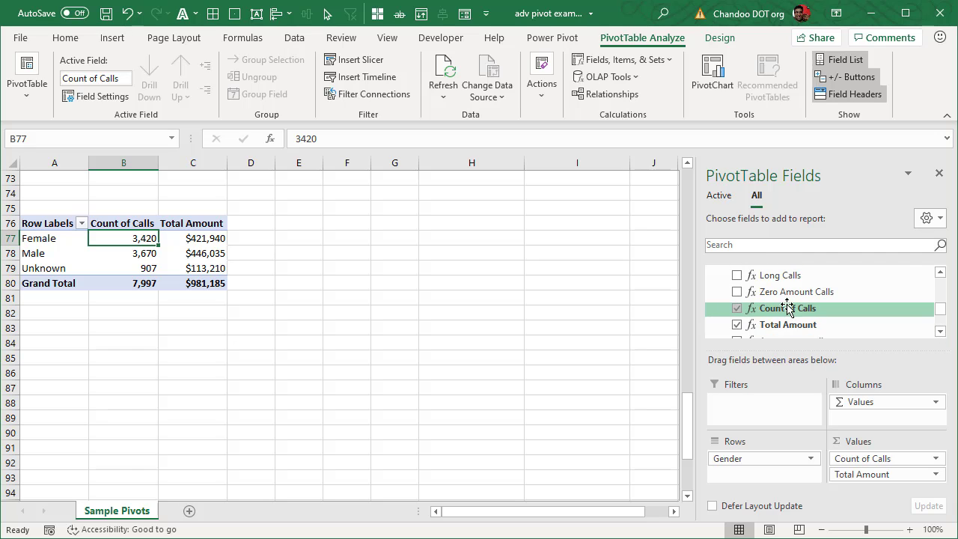
click(941, 330)
click(940, 331)
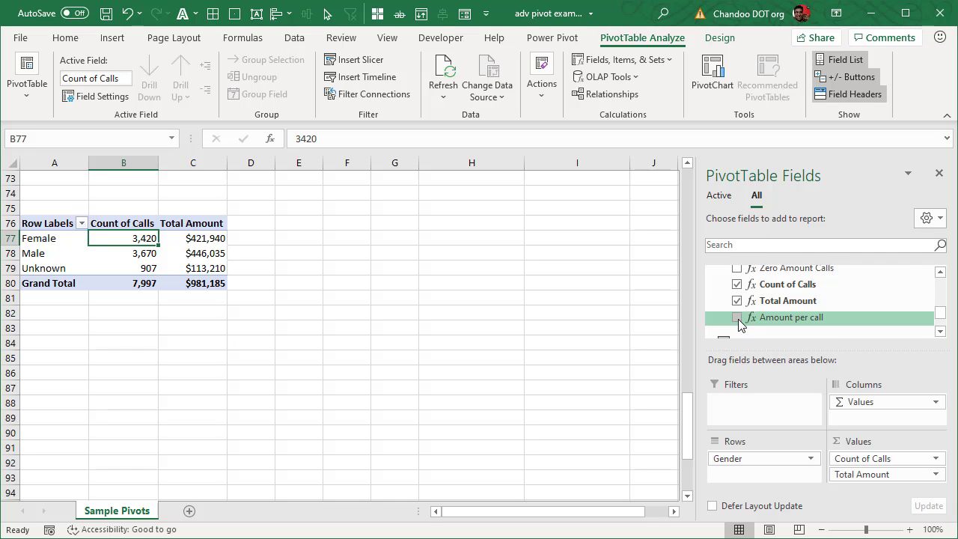
click(737, 317)
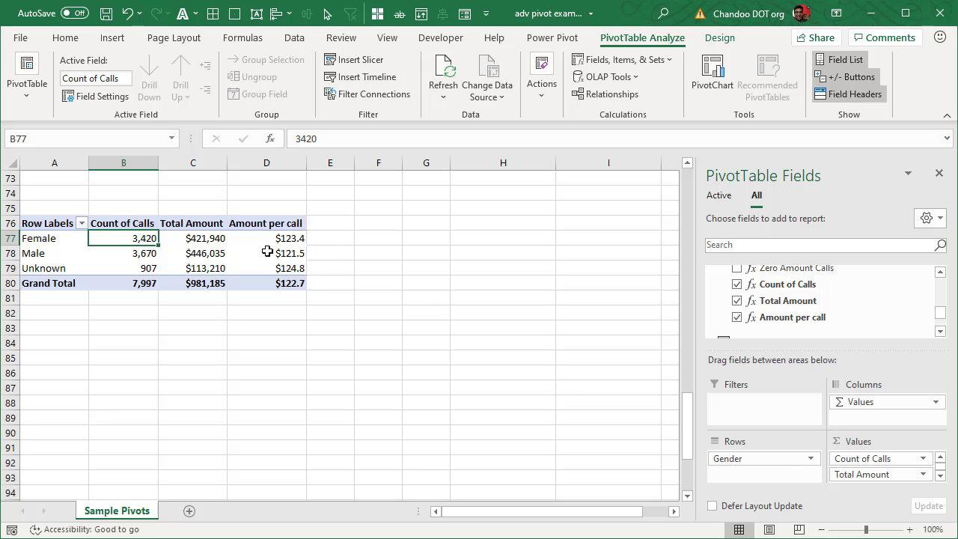
- Remove Count of Calls and Total Amount from Values, leaving Amount per call ($123.4, $121.5, $124.8)
mouse_move(298, 238)
drag(829, 457, 389, 434)
drag(862, 458, 533, 416)
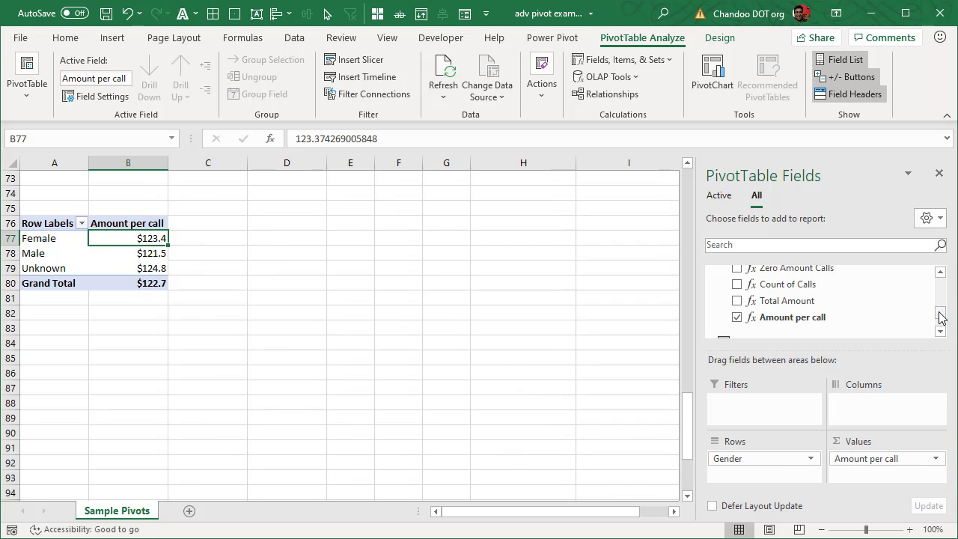
- Put Education in Rows and reps Department in Columns, and remove Gender from Rows
drag(941, 318, 940, 281)
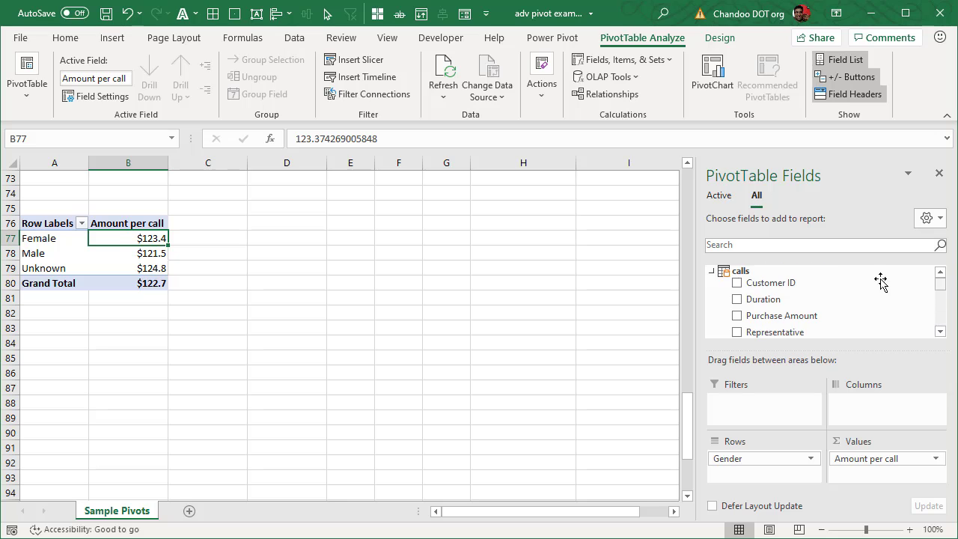
click(712, 271)
click(711, 293)
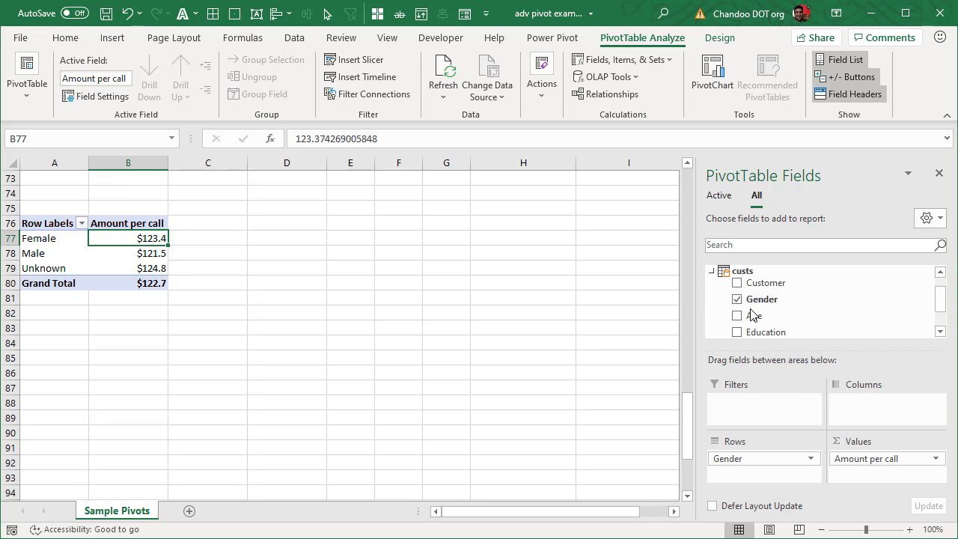
drag(752, 331, 770, 479)
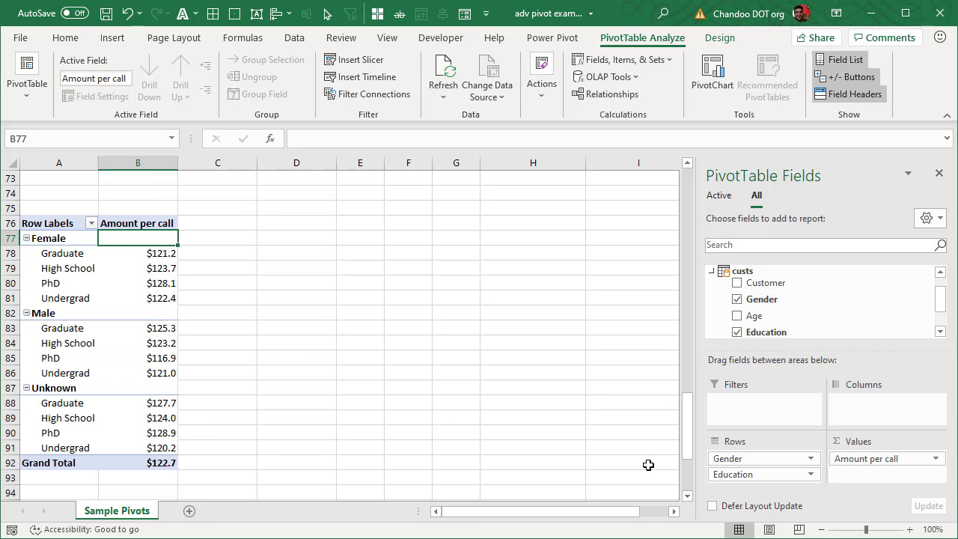
scroll(814, 335, down, 1)
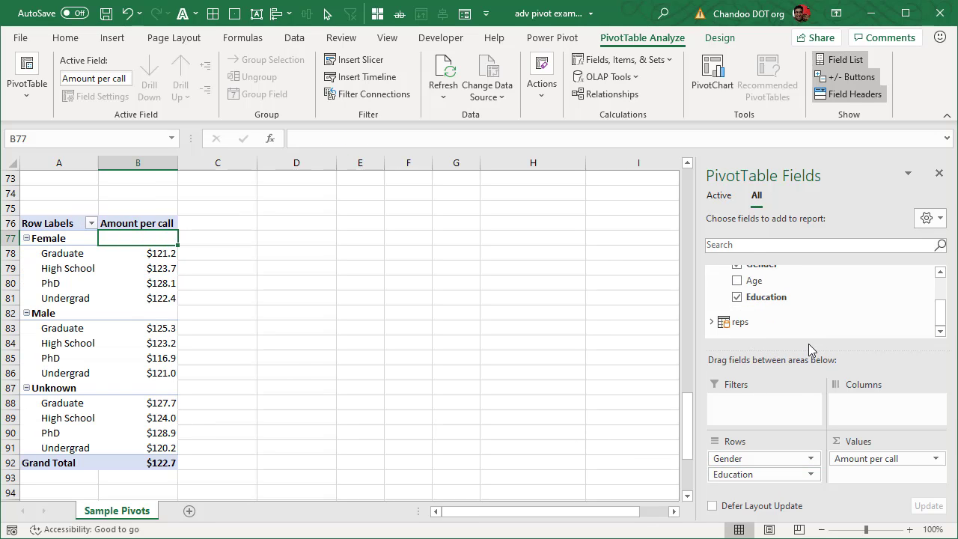
click(711, 322)
drag(755, 312, 860, 407)
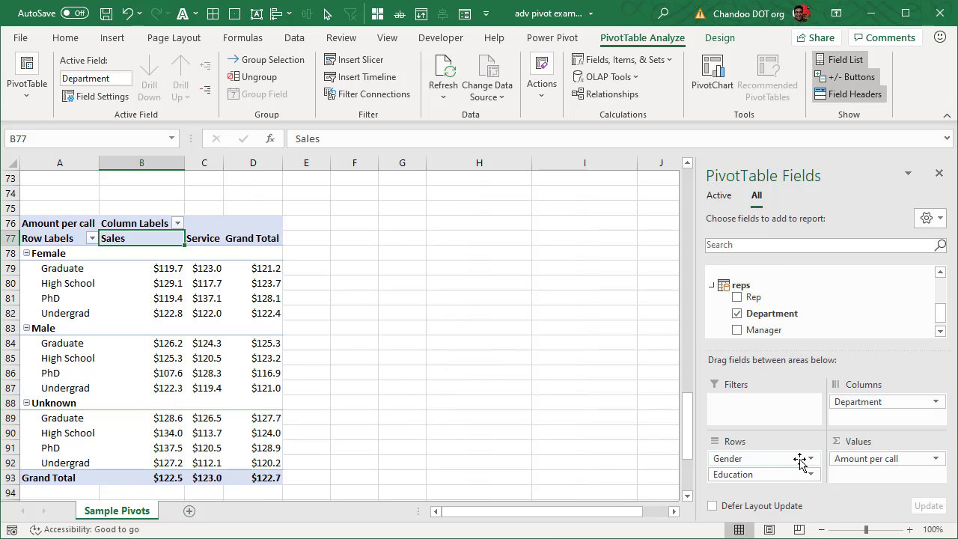
drag(794, 459, 442, 348)
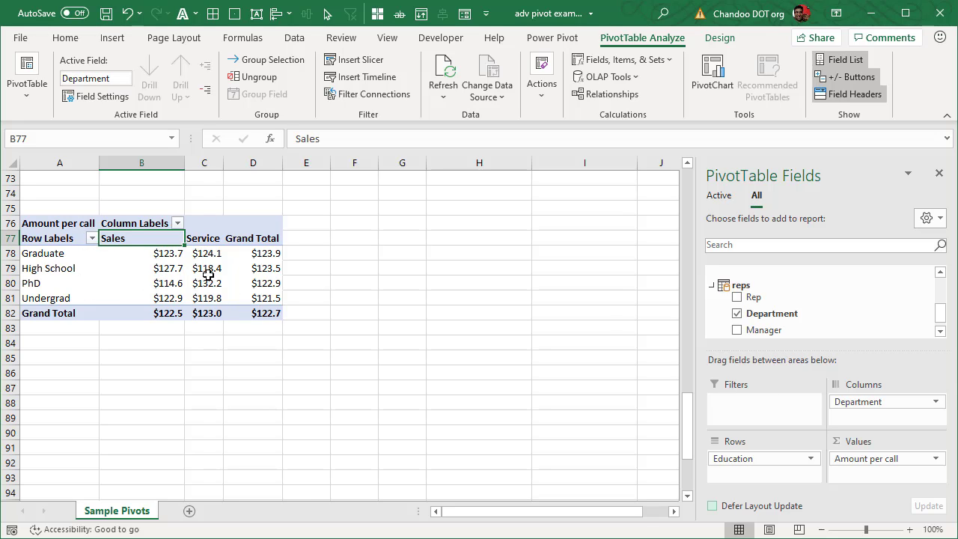
- Compare PhD Amount per call, $114.6 Sales versus $132.2 Service, then select pivot A76:D82
click(76, 281)
click(210, 288)
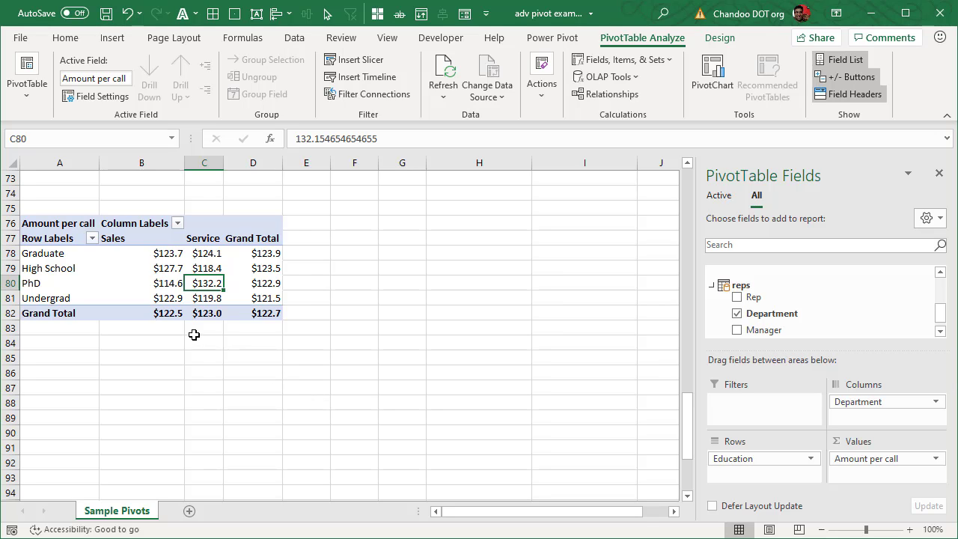
click(169, 283)
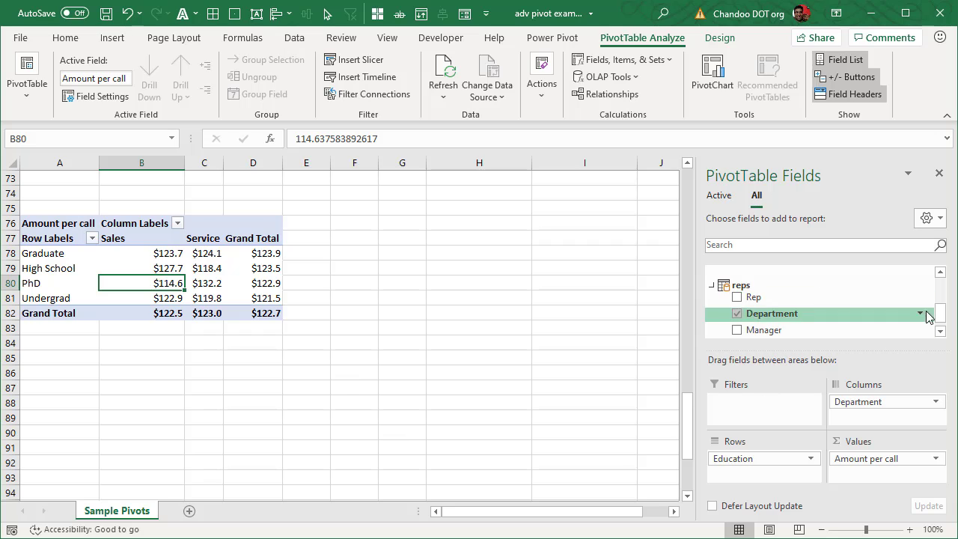
drag(41, 224, 260, 309)
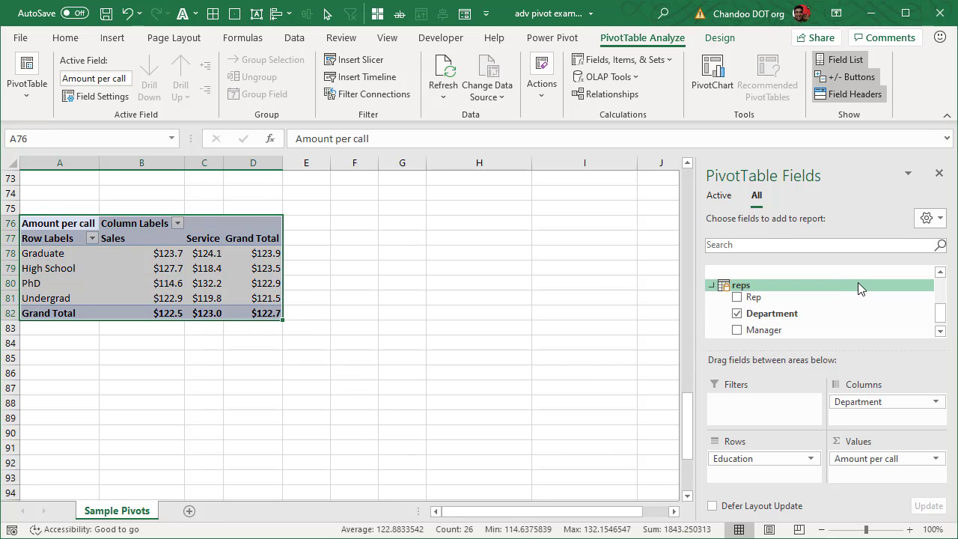
drag(940, 312, 940, 278)
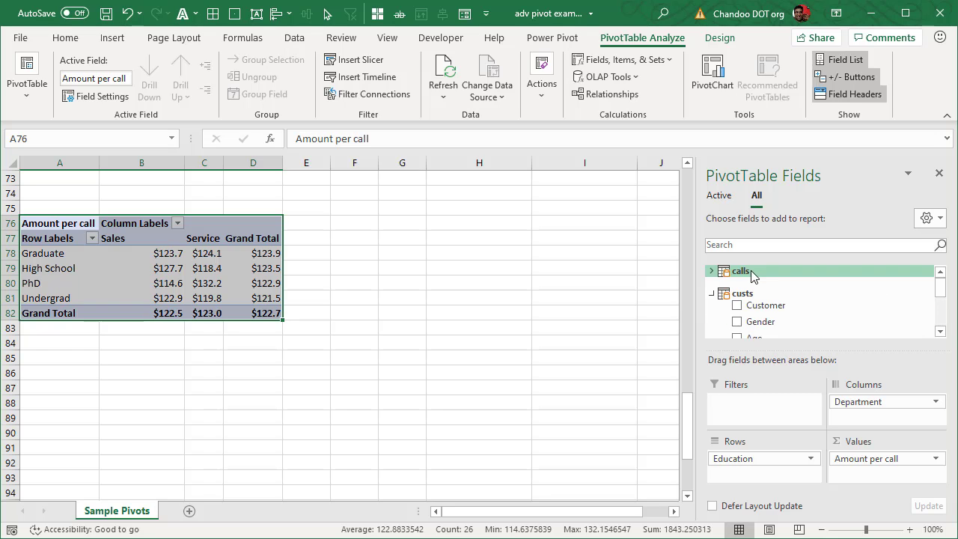
- Insert a new PivotTable from the Data Model at cell A106
click(37, 451)
scroll(47, 337, down, 7)
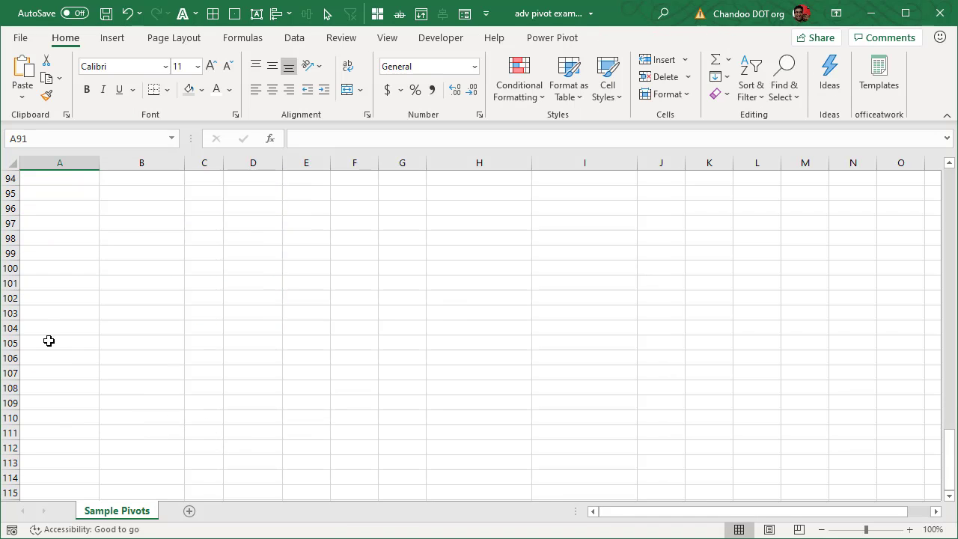
click(46, 357)
click(112, 38)
click(28, 75)
click(519, 313)
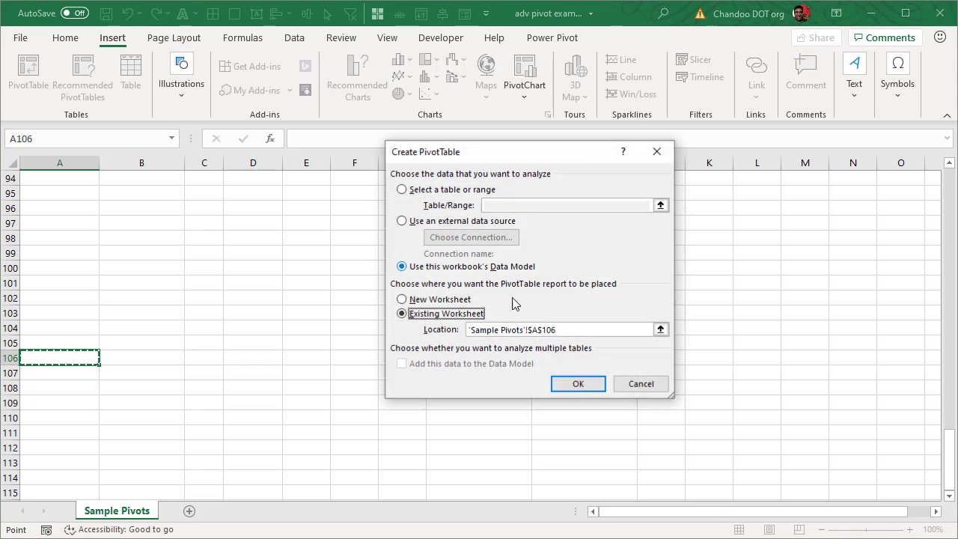
click(575, 383)
- Add Amount per call from the calls table, showing $122.7 overall
click(711, 270)
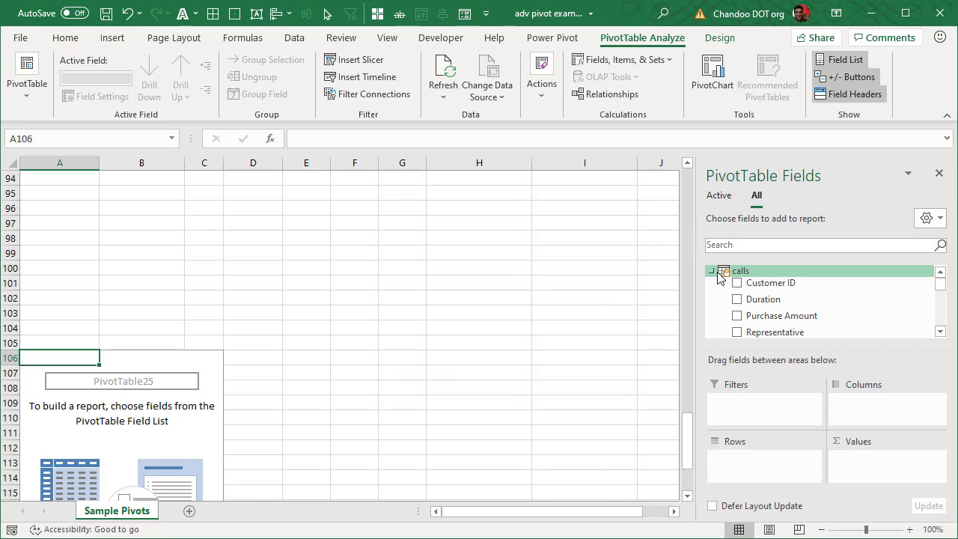
drag(942, 282, 943, 321)
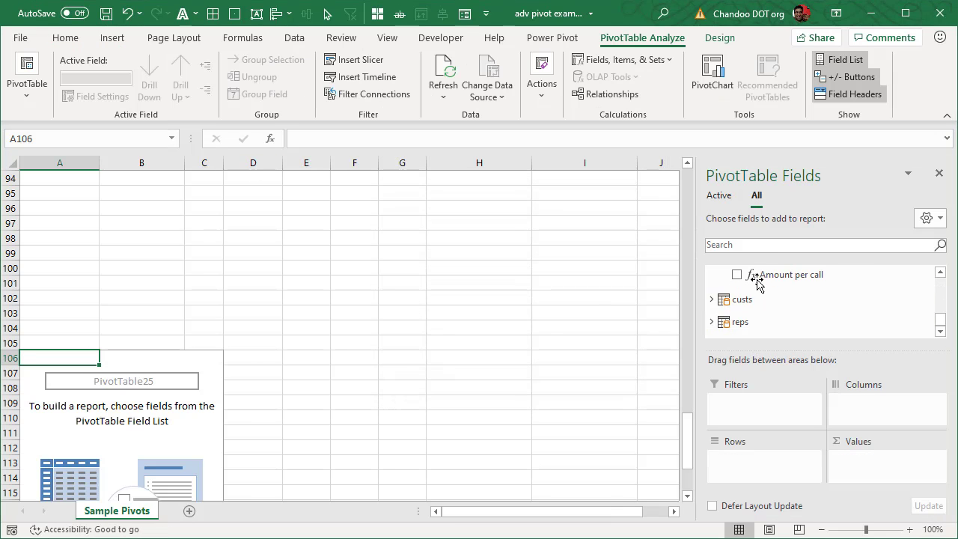
click(735, 276)
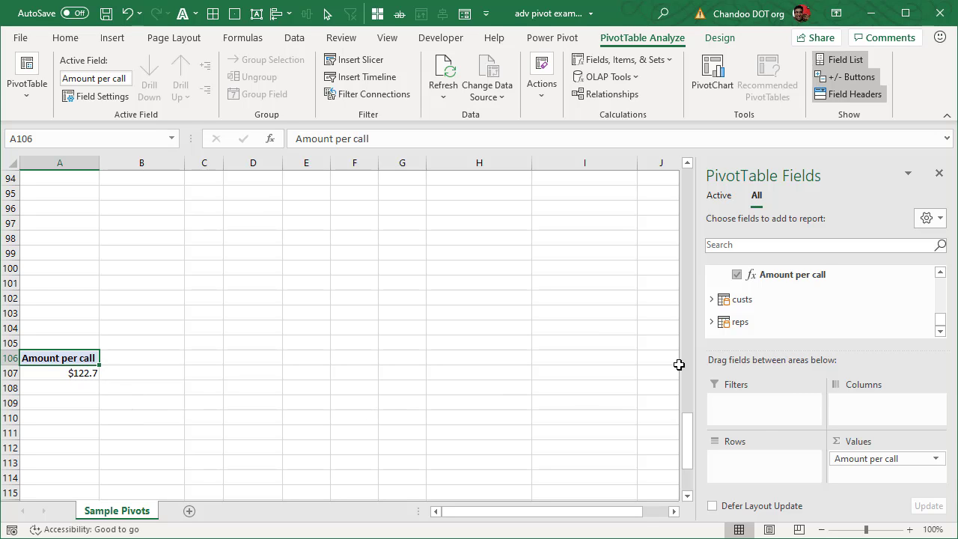
- Add Manager then Rep from the reps table to Rows, nesting reps R001–R007 under managers
click(713, 323)
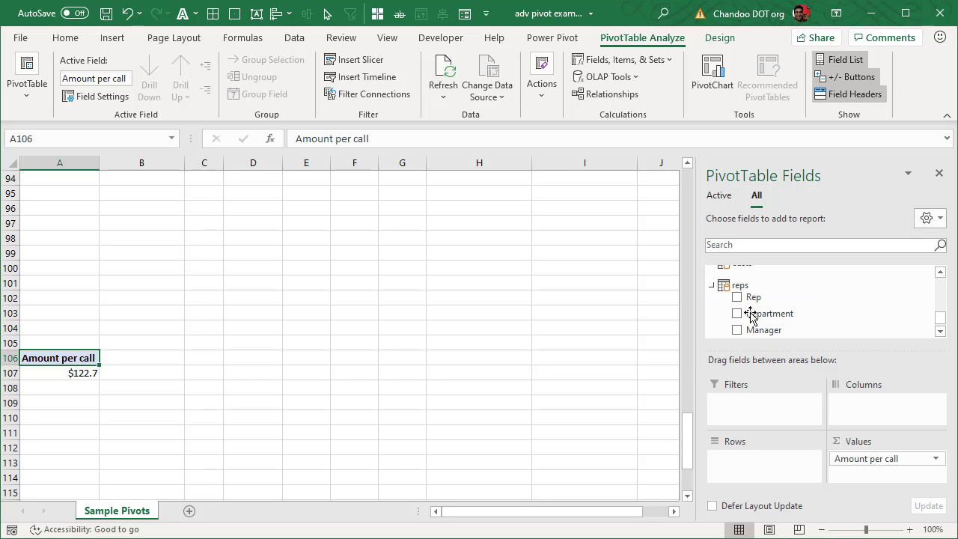
click(737, 330)
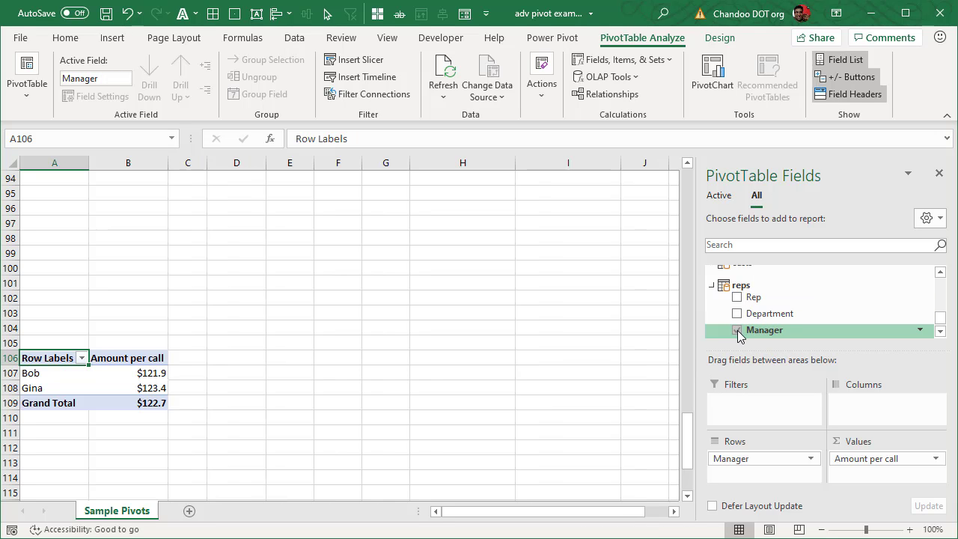
click(738, 297)
scroll(453, 397, down, 2)
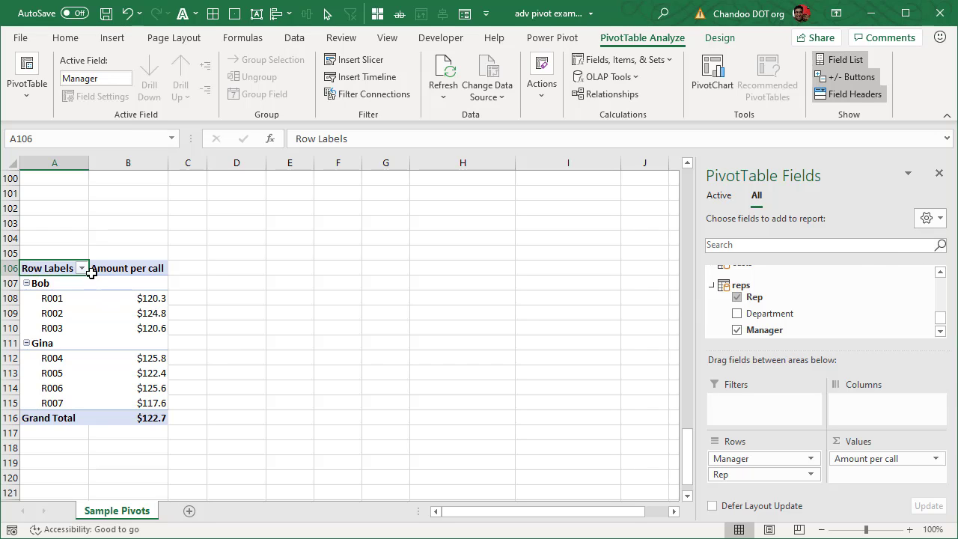
- Deselect the A106 pivot by selecting empty cell E108, closing its field list
click(292, 299)
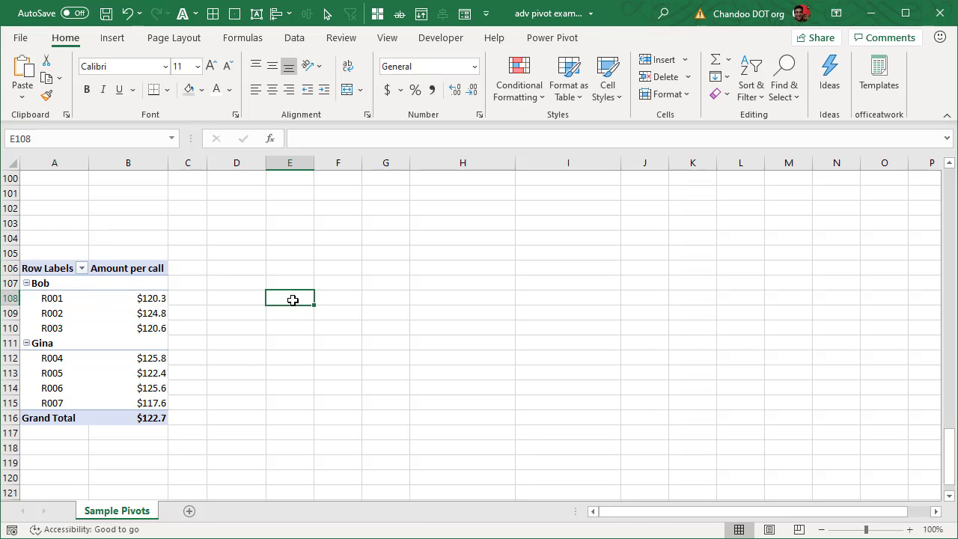